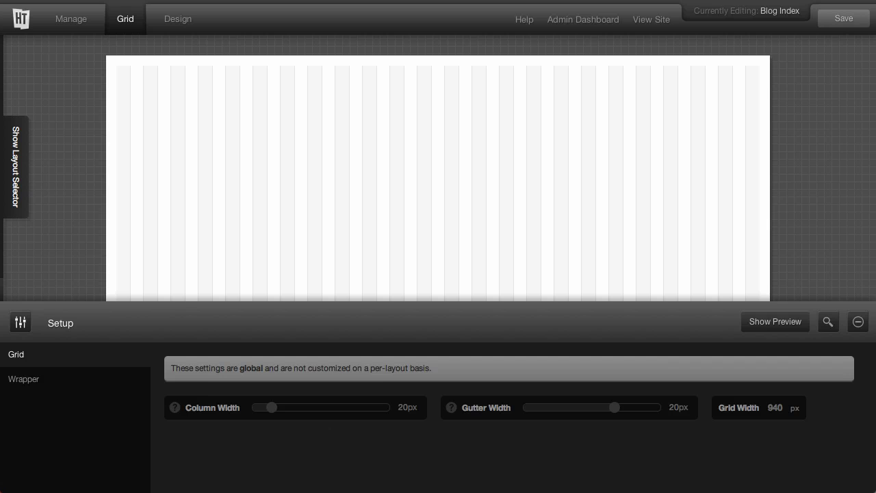
# Collapse the Setup panel so the empty Blog Index grid takes up the whole screen
pyautogui.click(856, 329)
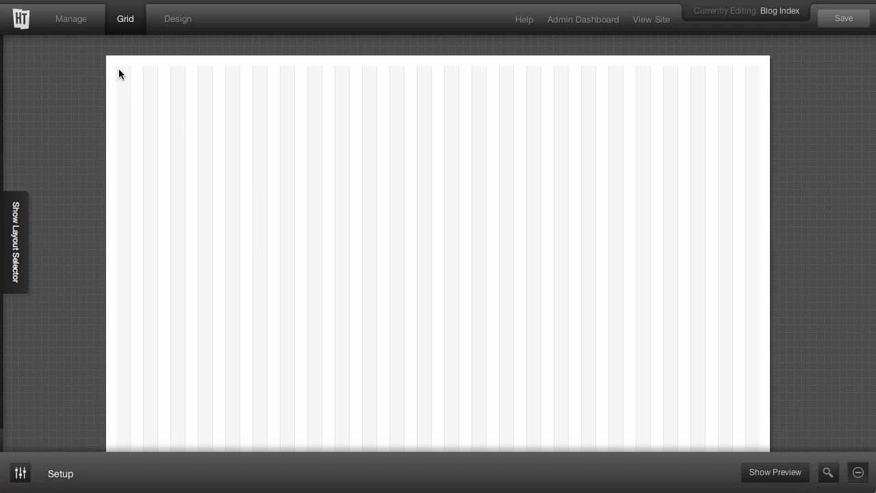
# Draw a full-width Header block, a Navigation block below it, and a left Content block
pyautogui.moveTo(119, 70); pyautogui.dragTo(762, 139)
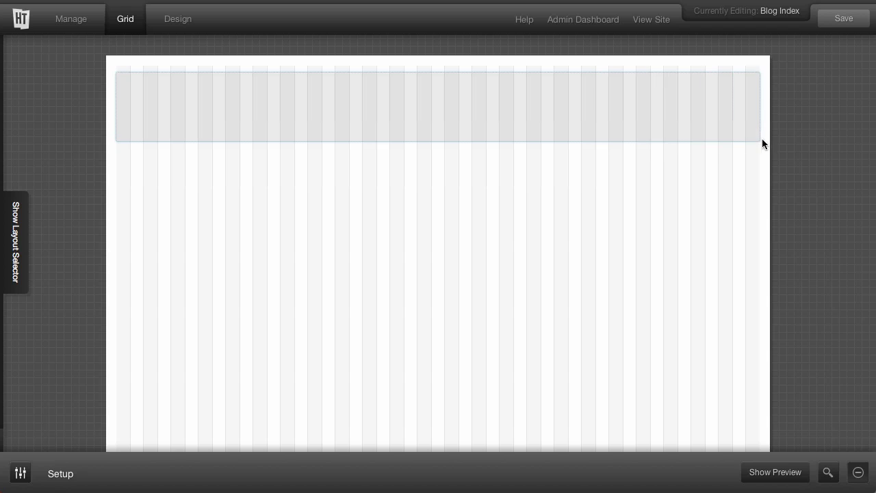
pyautogui.click(700, 112)
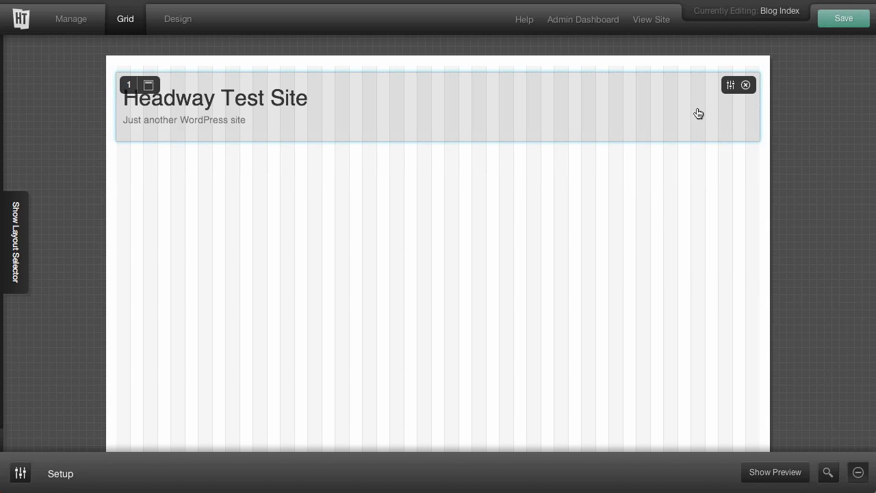
pyautogui.moveTo(599, 112); pyautogui.dragTo(578, 110)
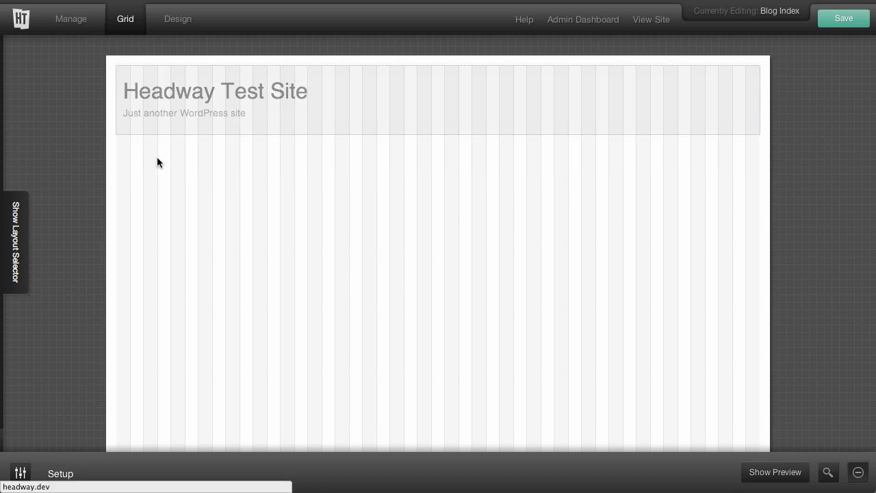
pyautogui.moveTo(117, 140); pyautogui.dragTo(762, 170)
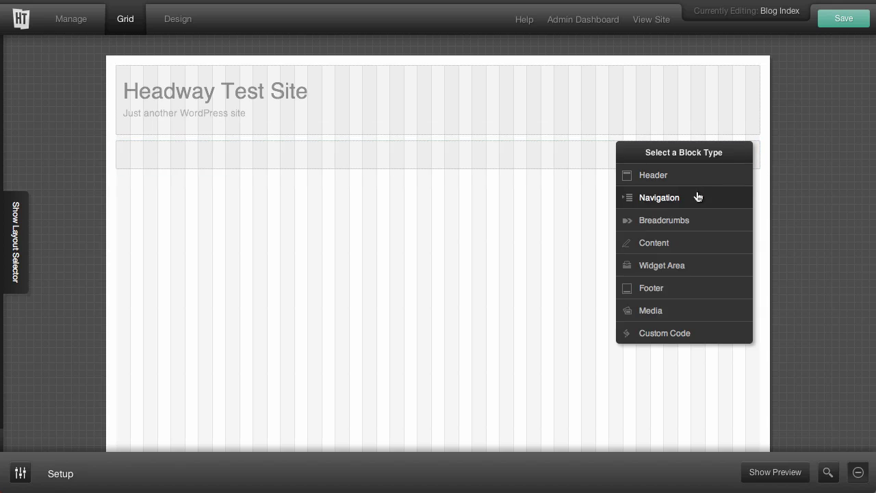
pyautogui.click(644, 195)
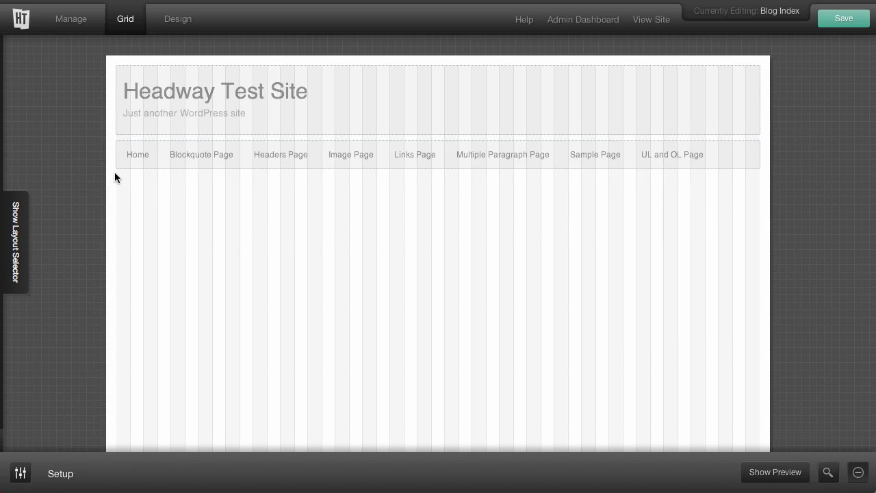
pyautogui.moveTo(117, 173); pyautogui.dragTo(604, 401)
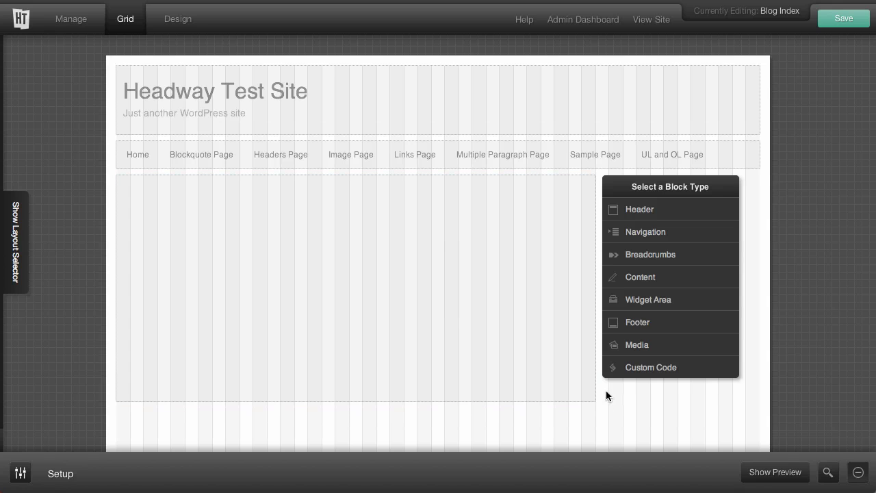
pyautogui.click(638, 286)
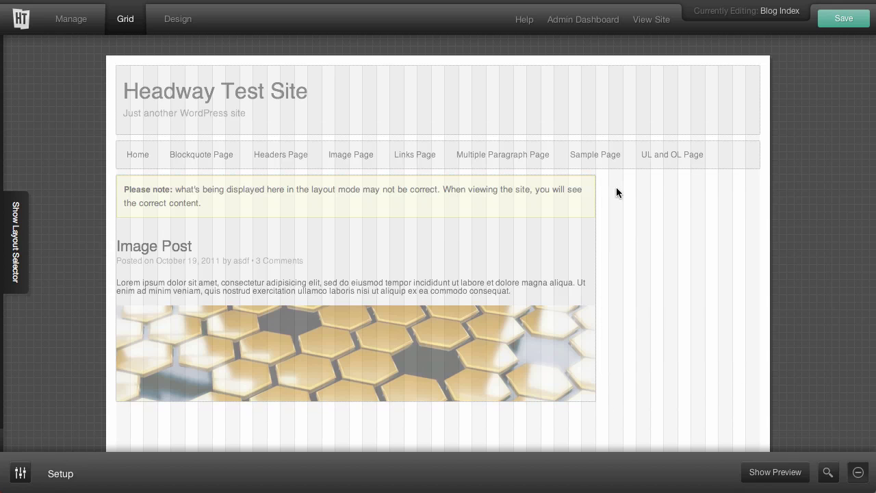
# Add a Widget Area block in the right column beside the content, staying in the editor when prompted
pyautogui.moveTo(609, 175); pyautogui.dragTo(762, 402)
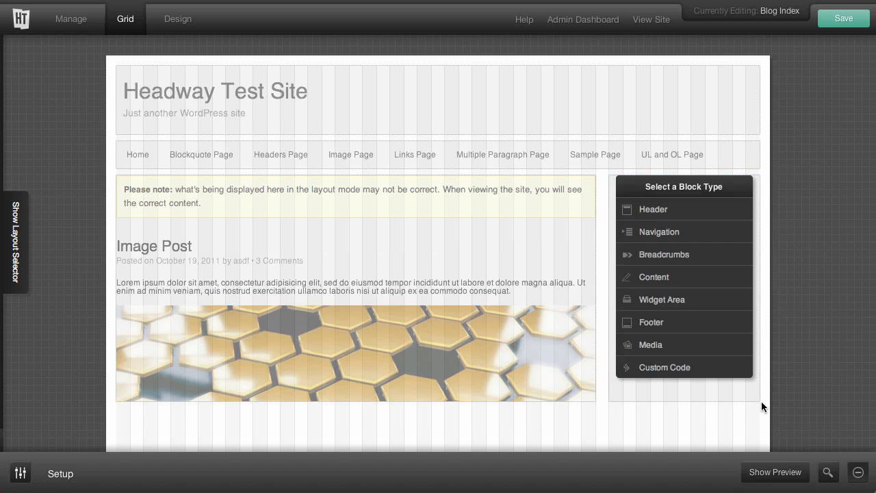
pyautogui.click(685, 301)
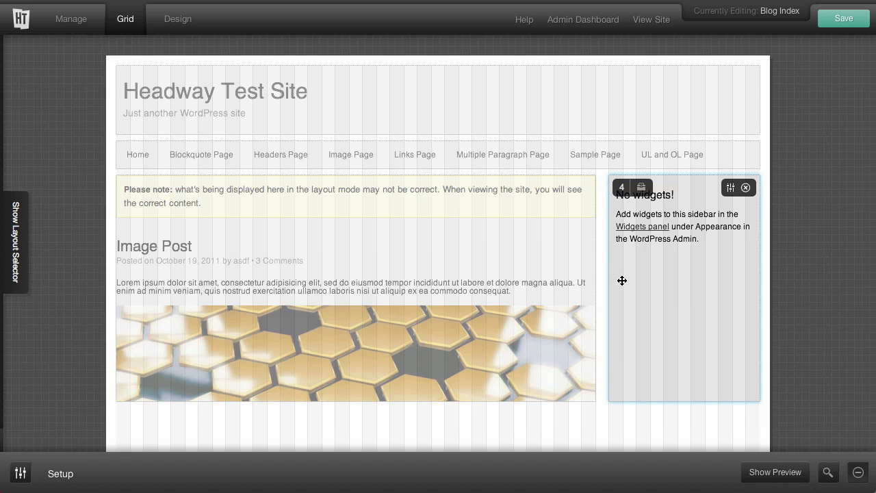
pyautogui.scroll(-1, 622, 280)
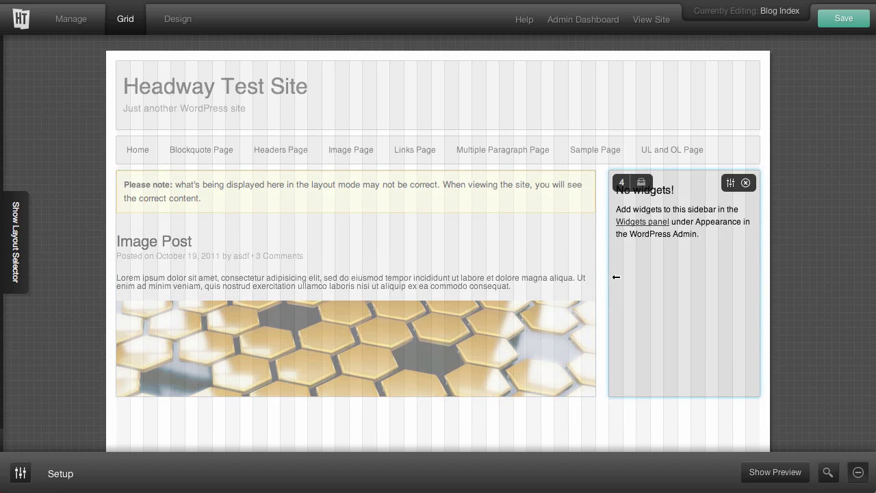
pyautogui.scroll(-3, 539, 280)
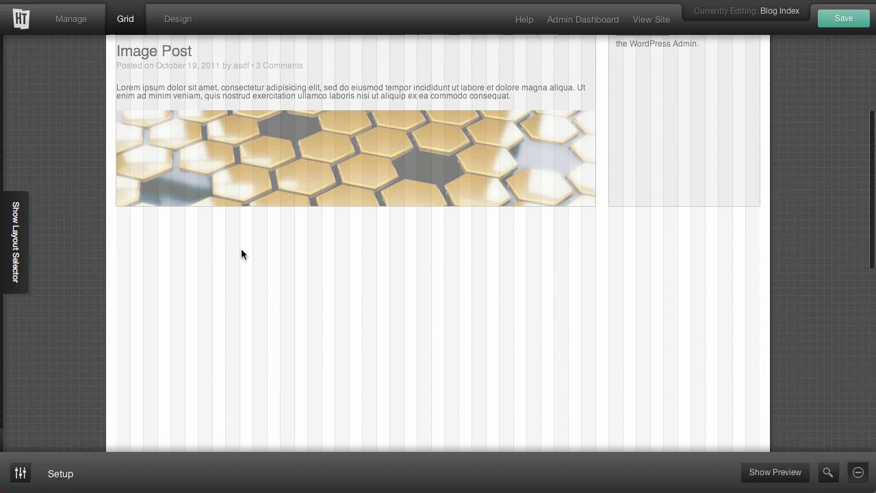
pyautogui.scroll(-3, 247, 314)
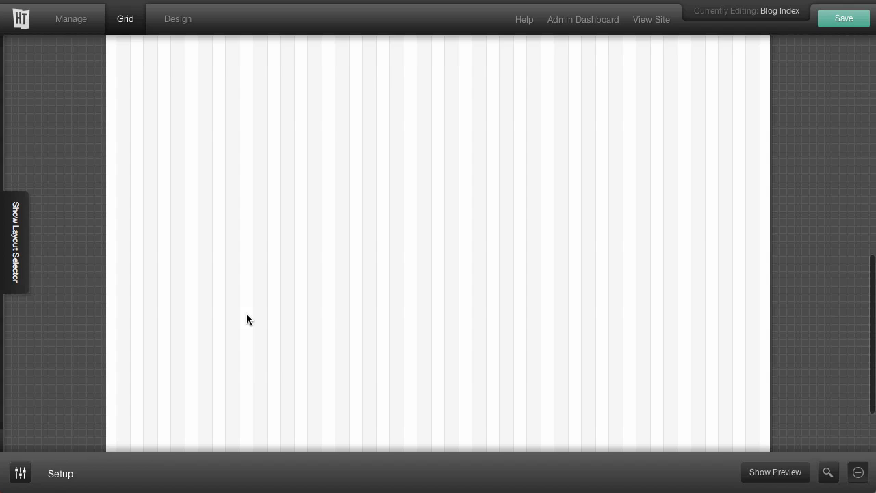
pyautogui.press('super+r')
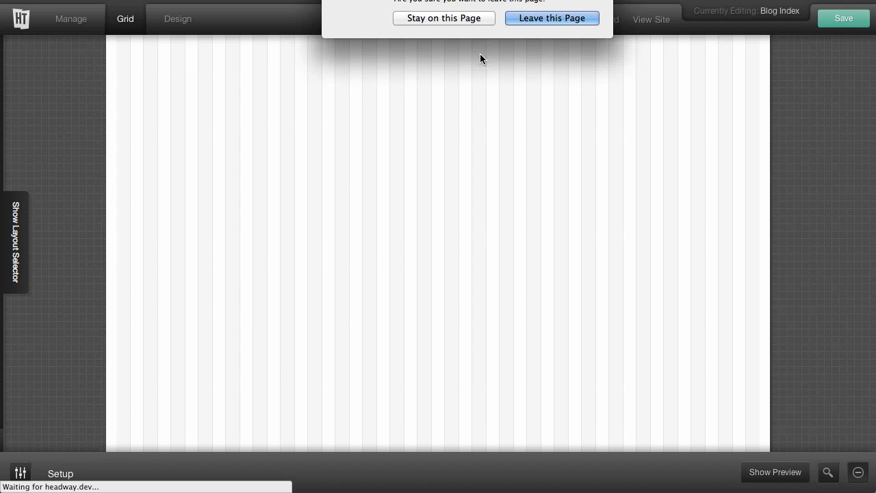
pyautogui.click(457, 17)
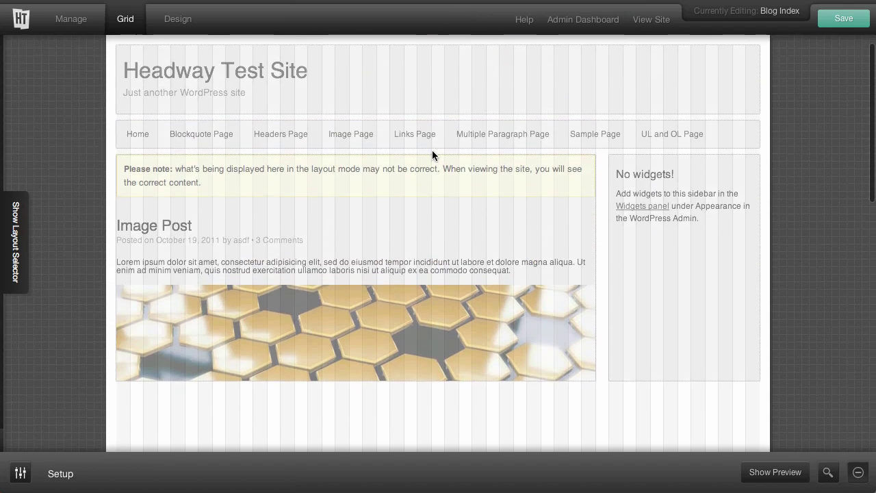
pyautogui.scroll(-3, 432, 155)
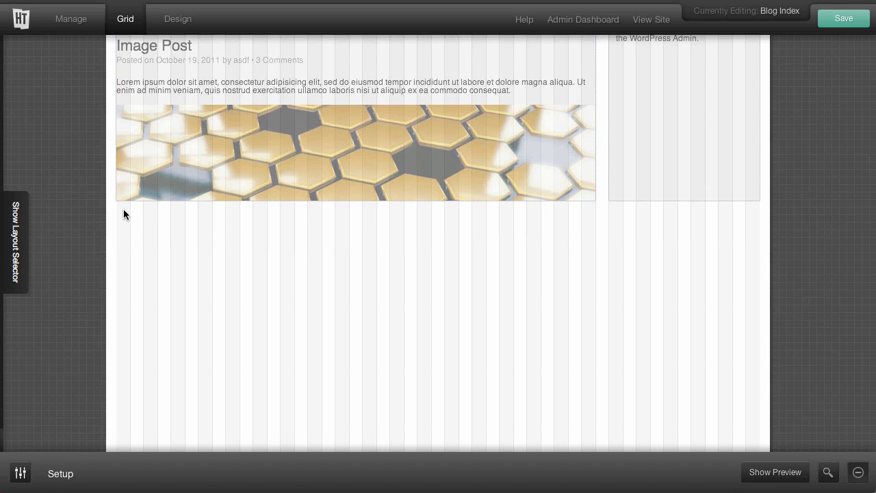
# Draw a full-width Widget Area block below the content and enable Horizontal Widgets in its Widget Layout
pyautogui.moveTo(117, 209); pyautogui.dragTo(767, 316)
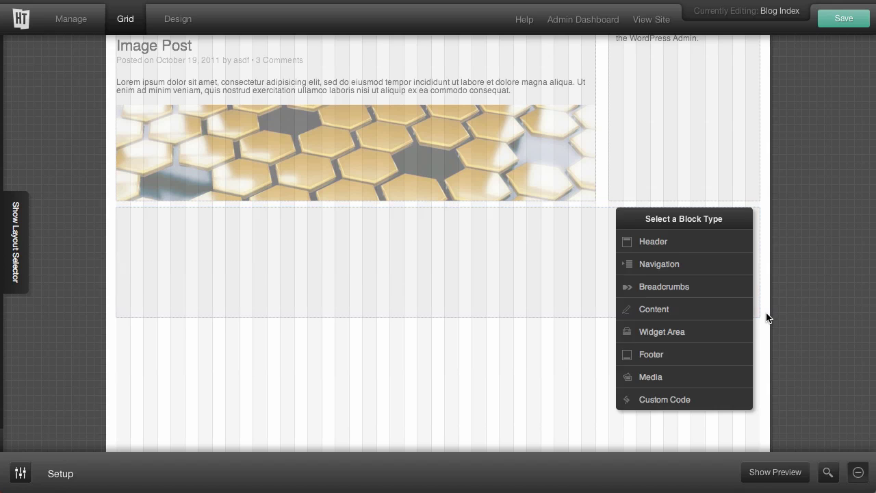
pyautogui.click(688, 333)
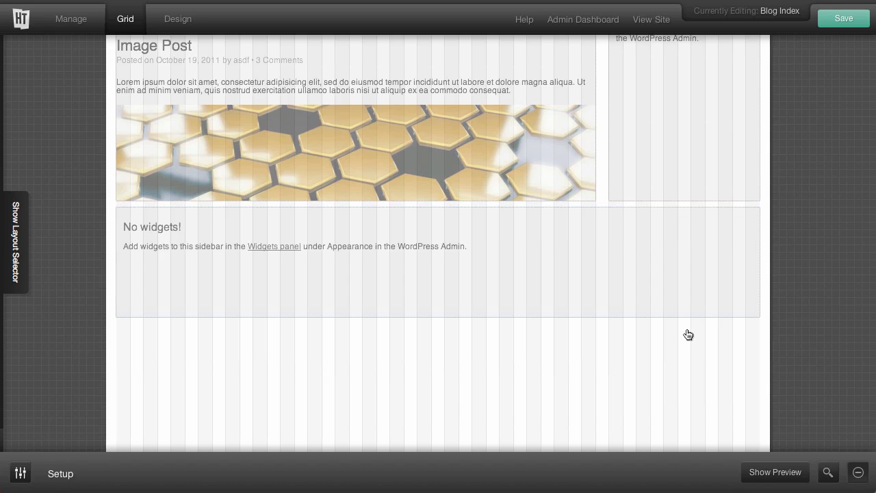
pyautogui.click(858, 473)
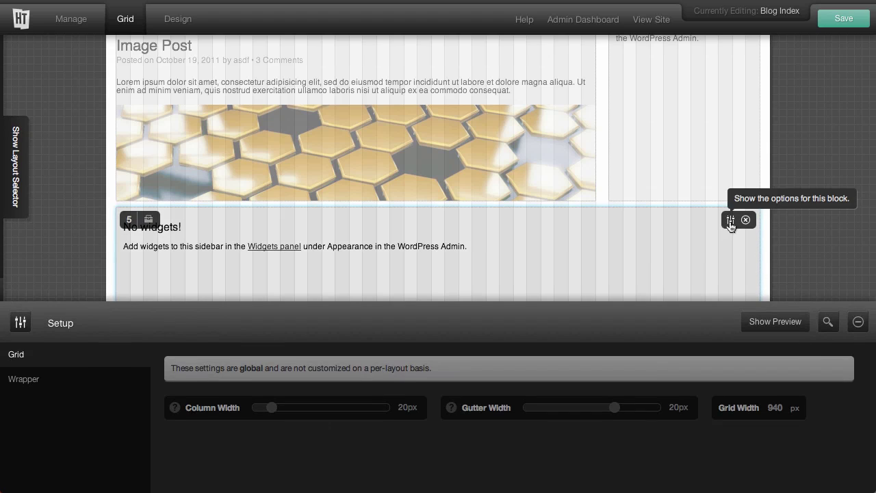
pyautogui.click(731, 221)
pyautogui.click(91, 380)
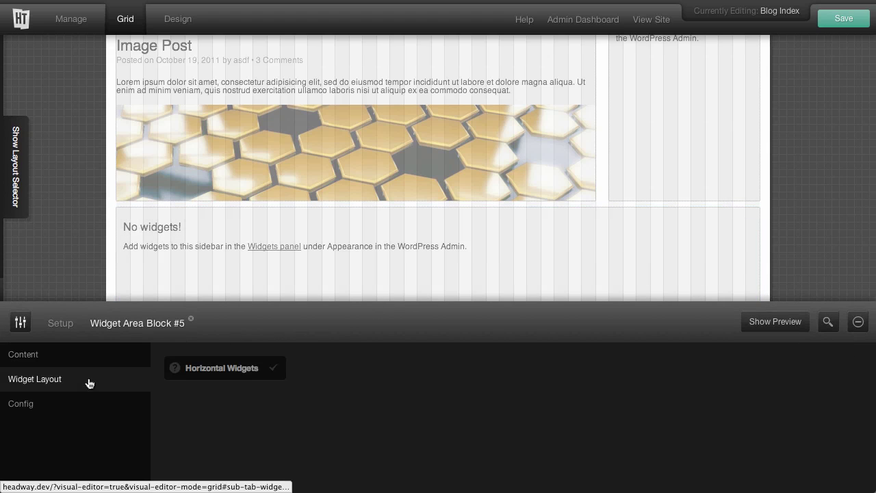
pyautogui.click(273, 370)
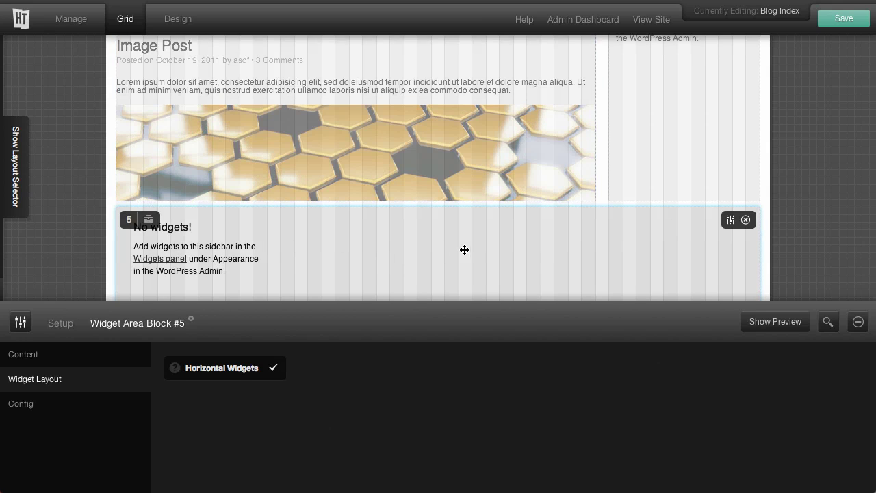
# Give the bottom widget area the block alias 'Widgetized Footer'
pyautogui.click(80, 410)
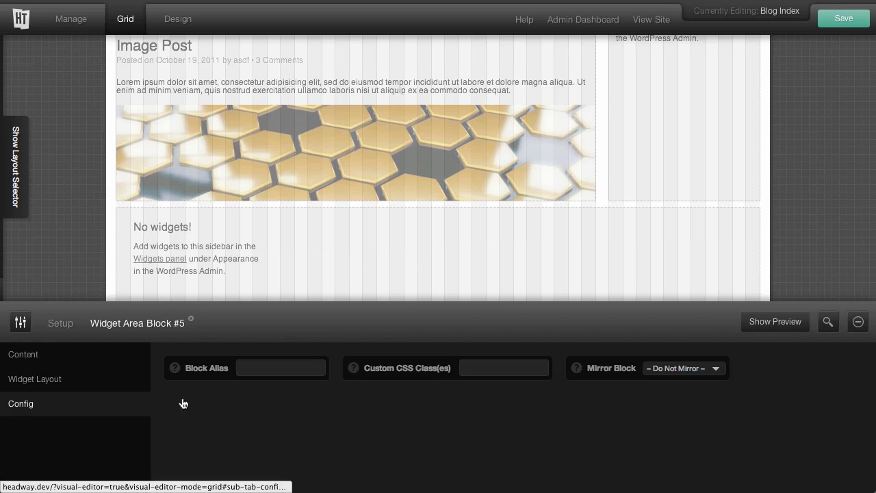
pyautogui.click(270, 368)
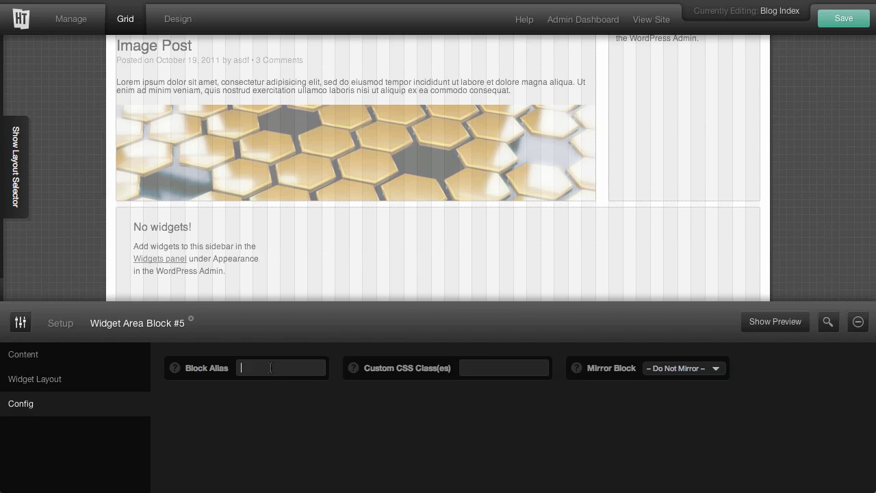
pyautogui.write('Widgetized Footer')
pyautogui.click(362, 413)
# Alias the right sidebar widget area 'Main Widget Area'
pyautogui.scroll(3, 481, 184)
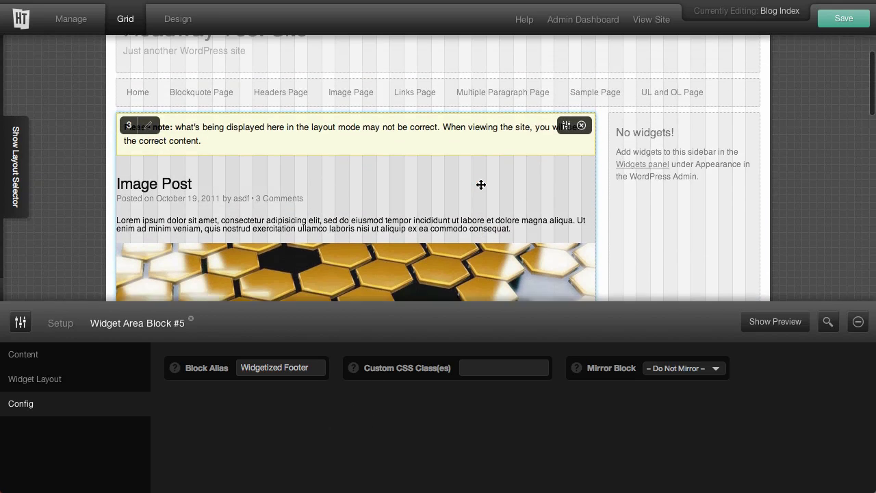
pyautogui.click(730, 148)
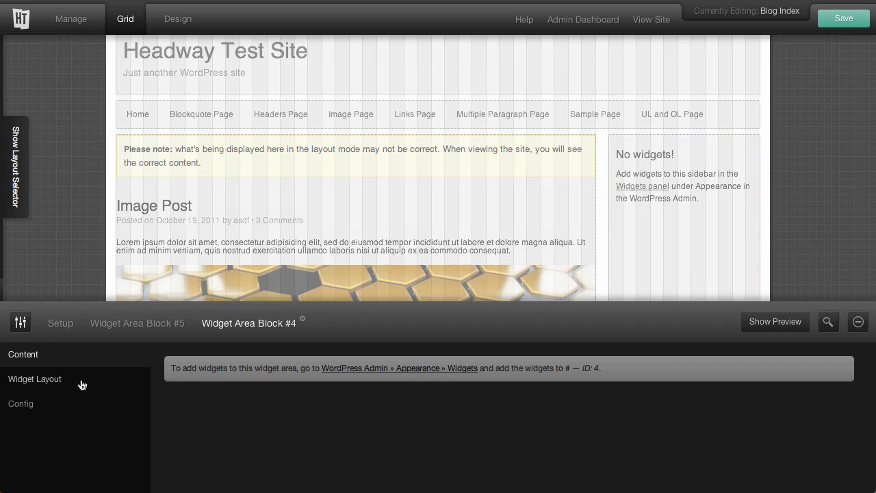
pyautogui.click(60, 403)
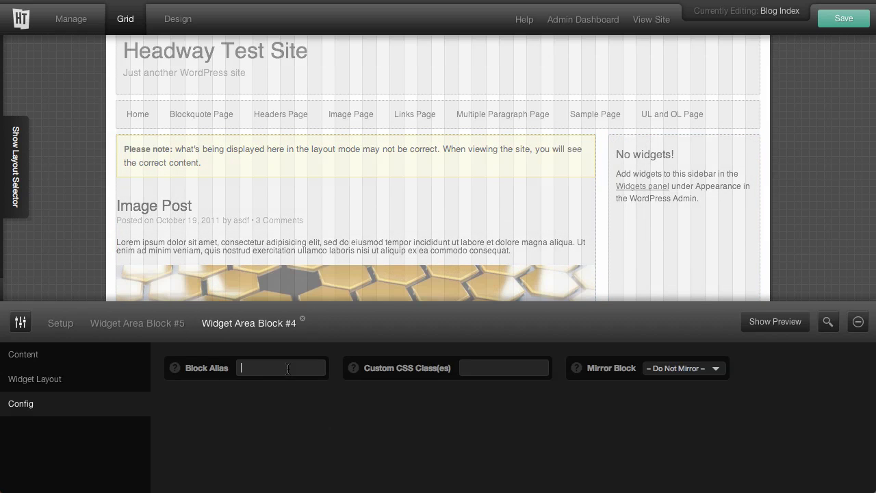
pyautogui.write('Main Widget Area')
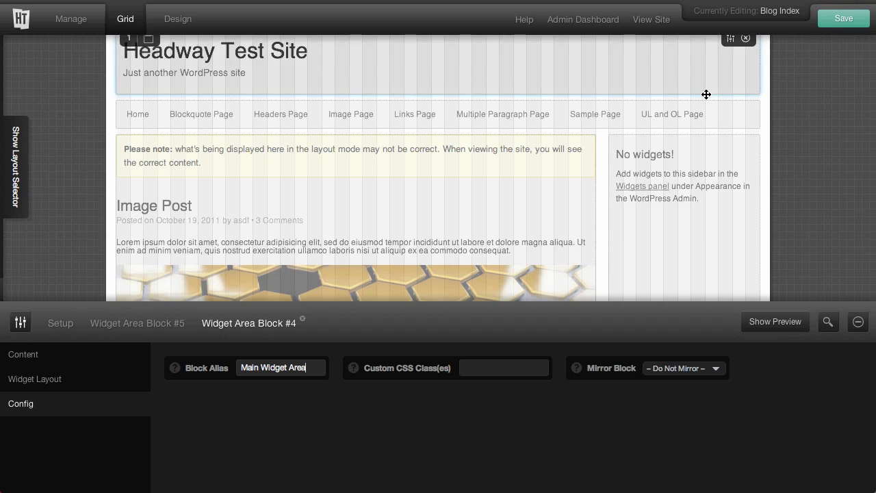
# Alias the navigation block 'Main Nav' and save the layout
pyautogui.click(730, 114)
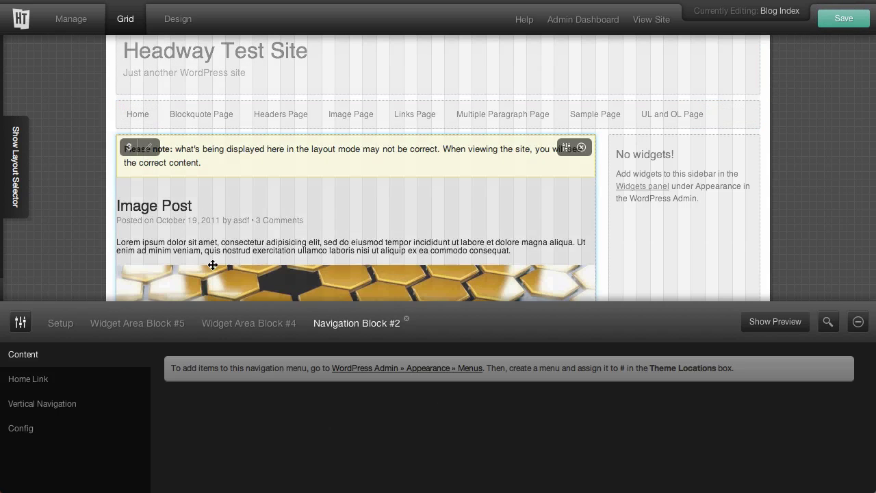
pyautogui.click(35, 429)
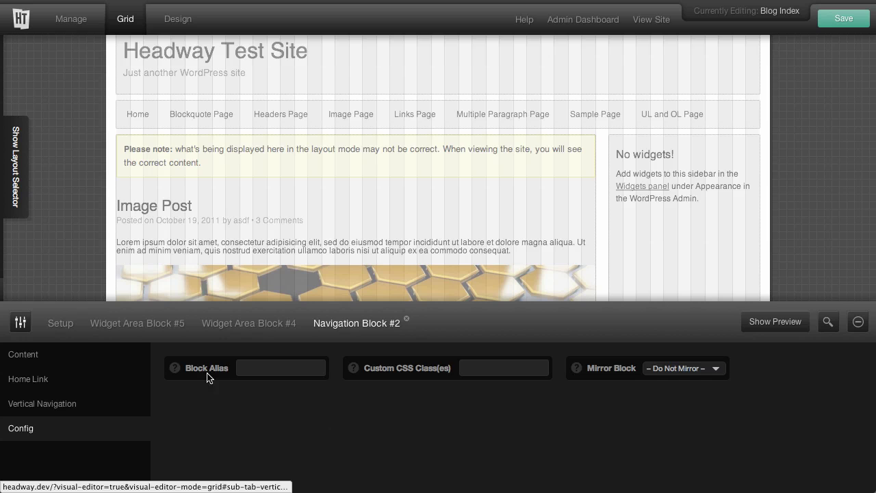
pyautogui.click(281, 371)
pyautogui.write('Main Nav')
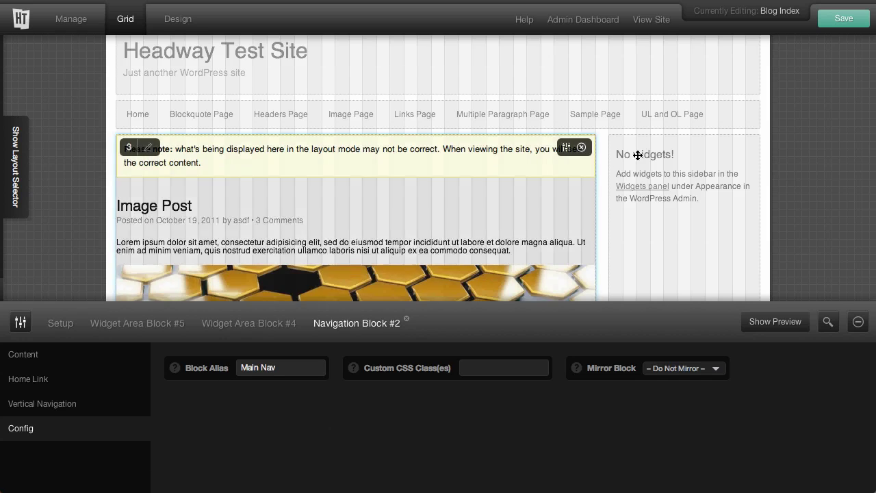
pyautogui.click(829, 23)
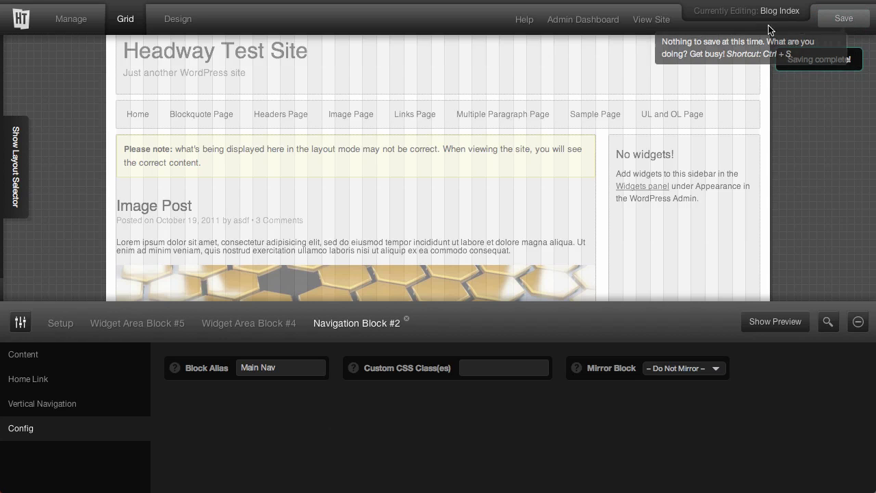
# In Appearance > Menus, assign Main Menu to the Main Nav theme location and save
pyautogui.click(584, 20)
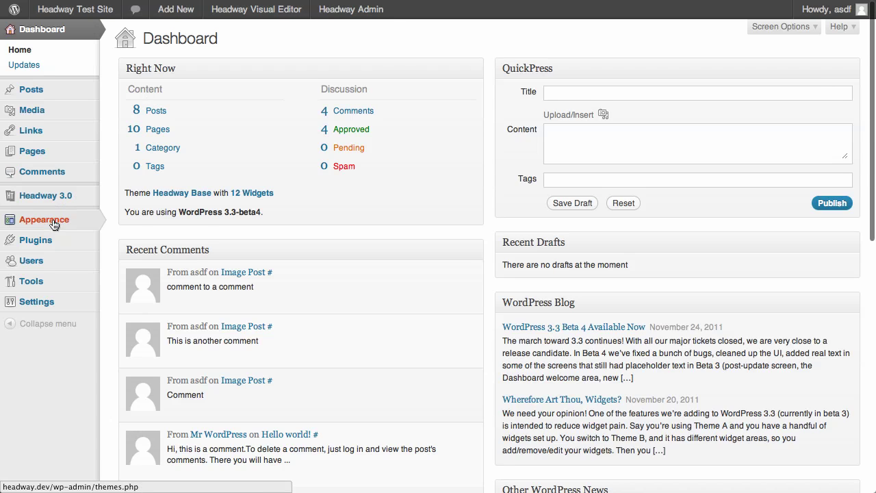
pyautogui.moveTo(54, 220)
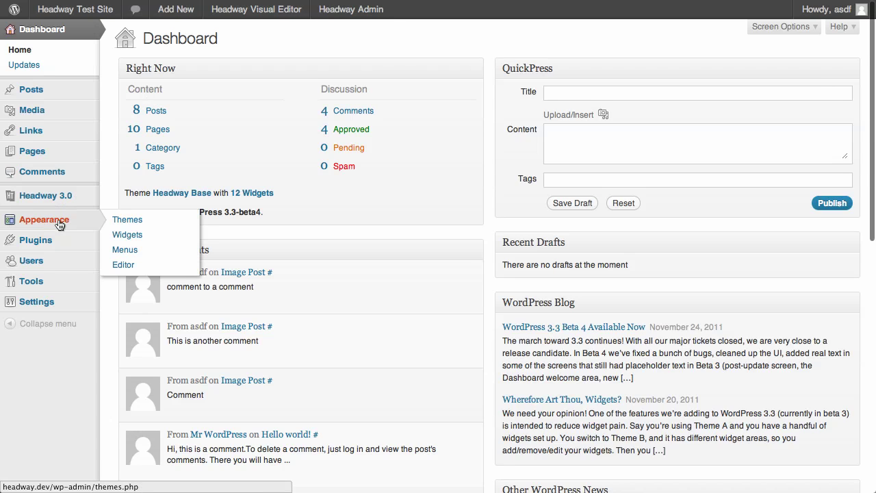
pyautogui.click(125, 251)
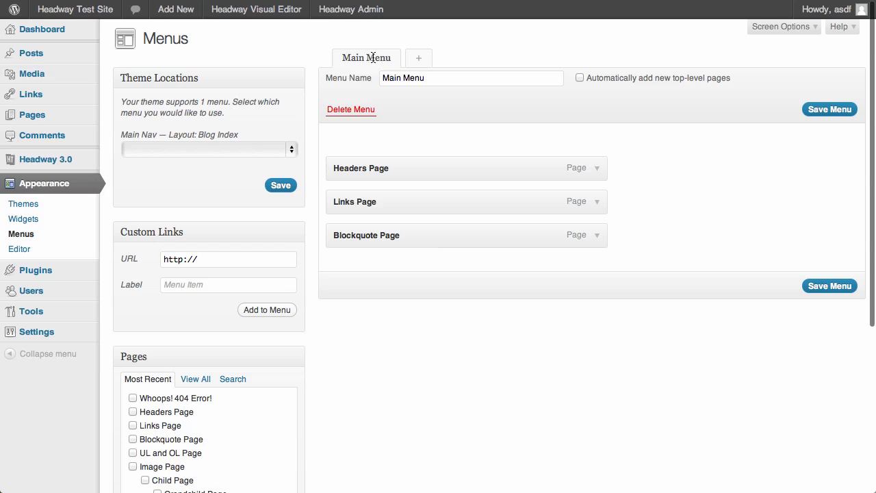
pyautogui.click(292, 149)
pyautogui.click(276, 163)
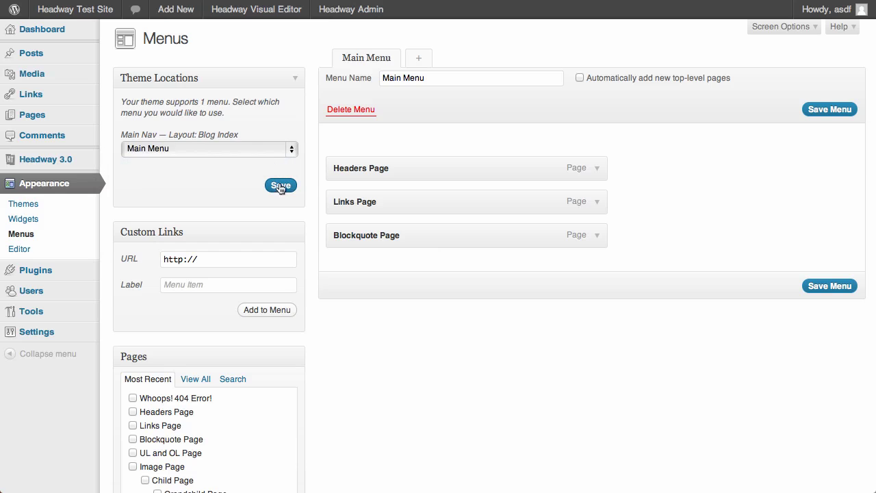
pyautogui.click(281, 186)
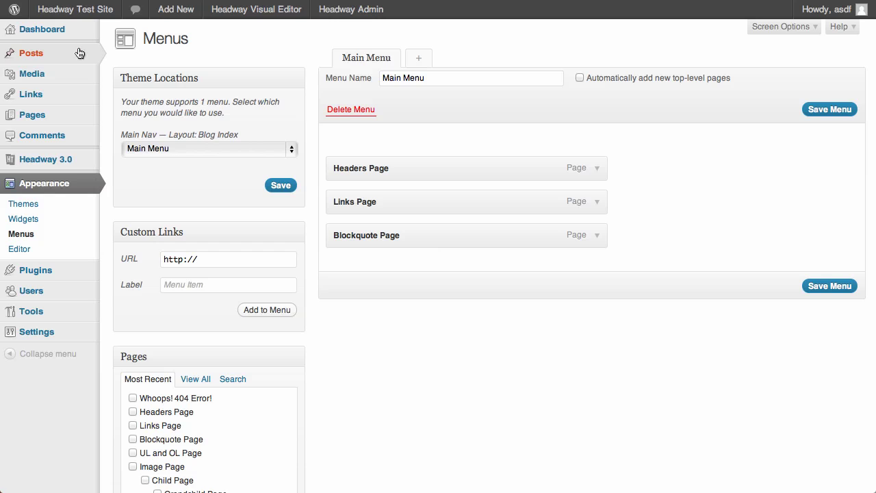
# Check the live site's navigation, then return to the Menus page
pyautogui.moveTo(73, 15)
pyautogui.click(59, 32)
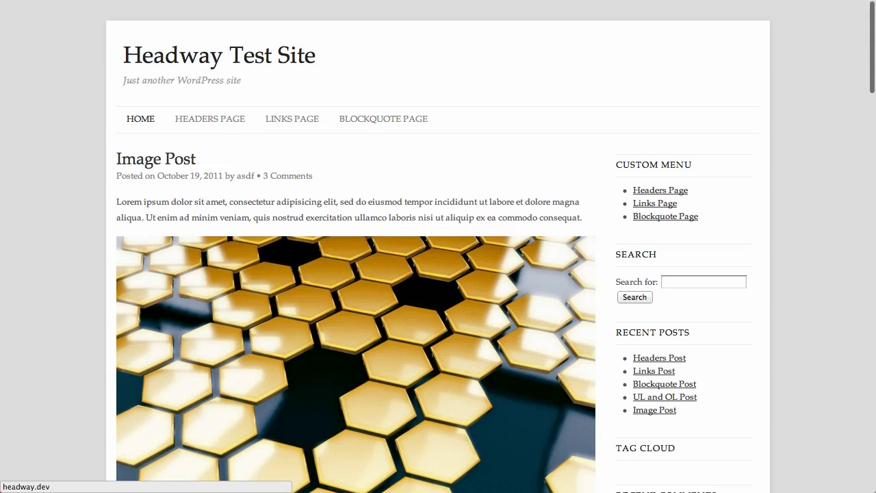
pyautogui.hotkey('alt', 'Left')
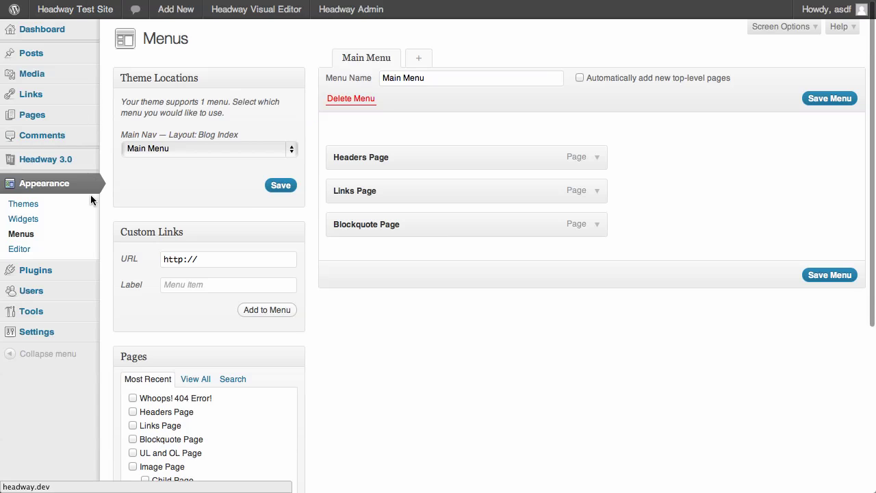
# Add a Calendar widget titled 'Post Calendar' to the Widgetized Footer
pyautogui.click(23, 217)
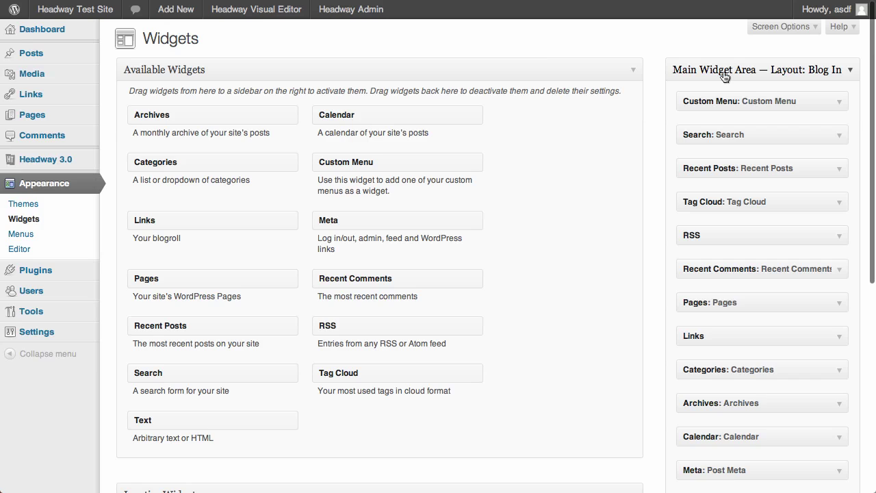
pyautogui.click(854, 69)
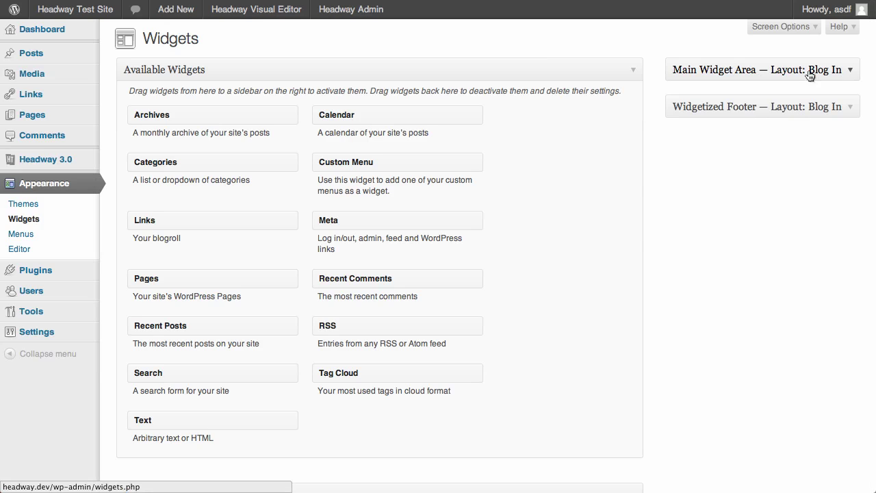
pyautogui.click(852, 108)
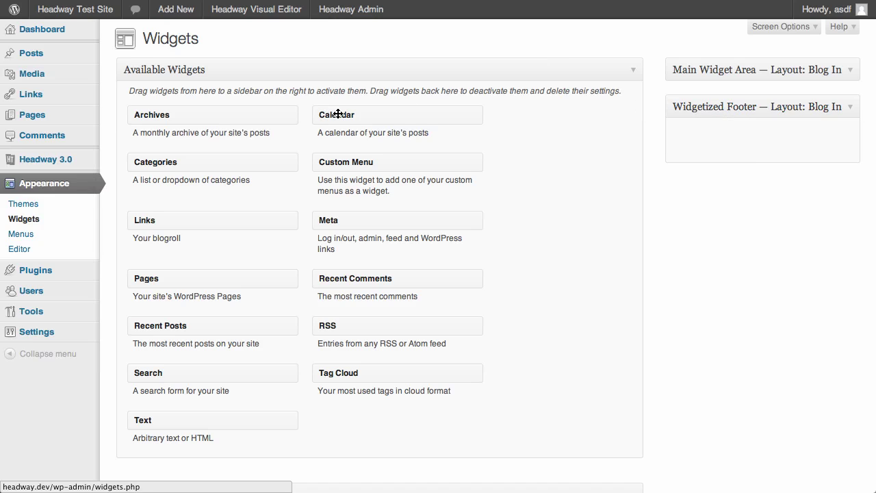
pyautogui.moveTo(349, 115); pyautogui.dragTo(677, 138)
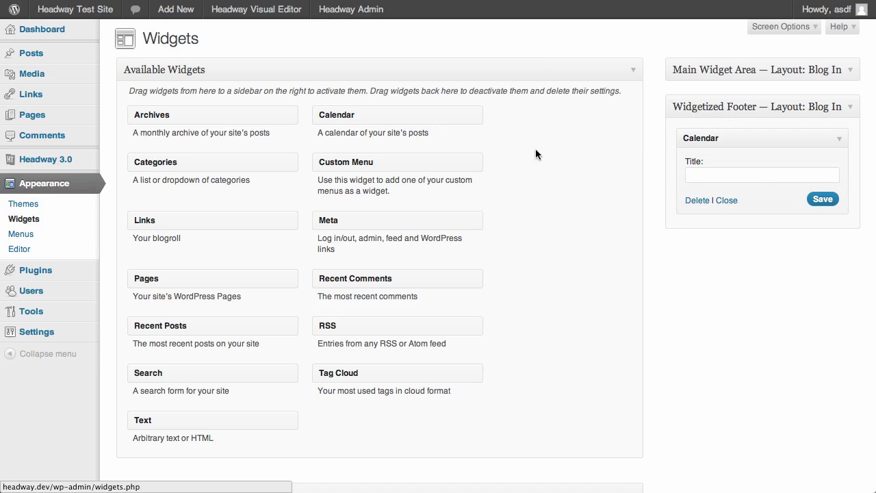
pyautogui.click(758, 178)
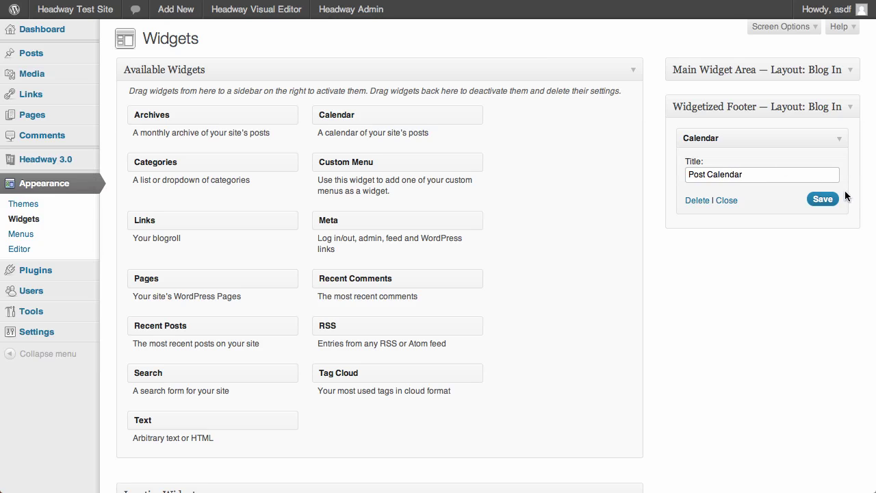
pyautogui.click(822, 198)
pyautogui.click(842, 137)
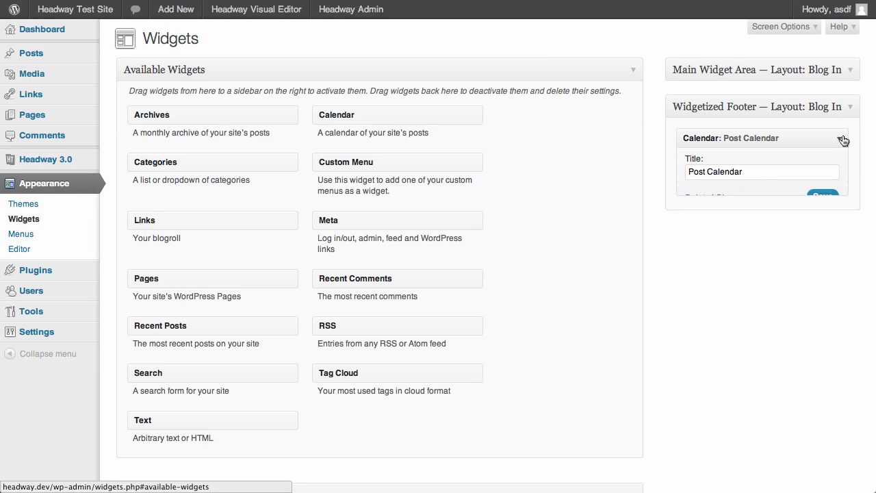
# Add a Meta widget titled 'Site Login' below the calendar in the footer
pyautogui.moveTo(404, 233); pyautogui.dragTo(734, 179)
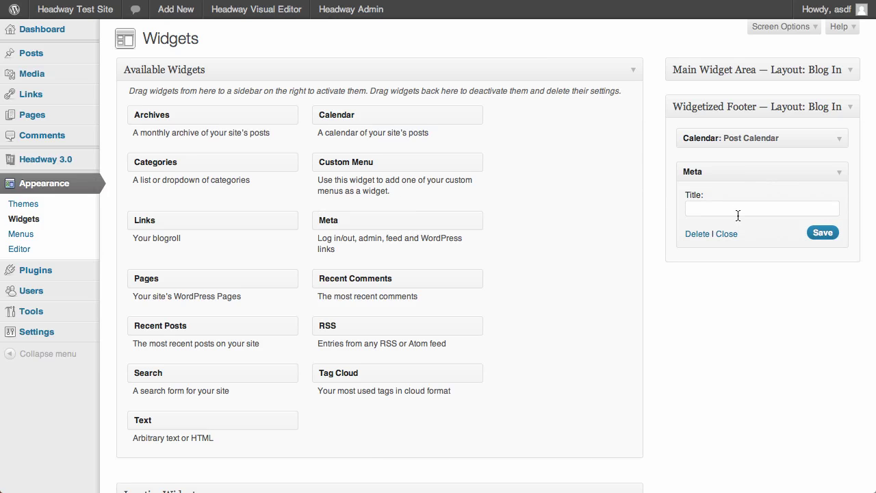
pyautogui.click(739, 213)
pyautogui.write('Site Login')
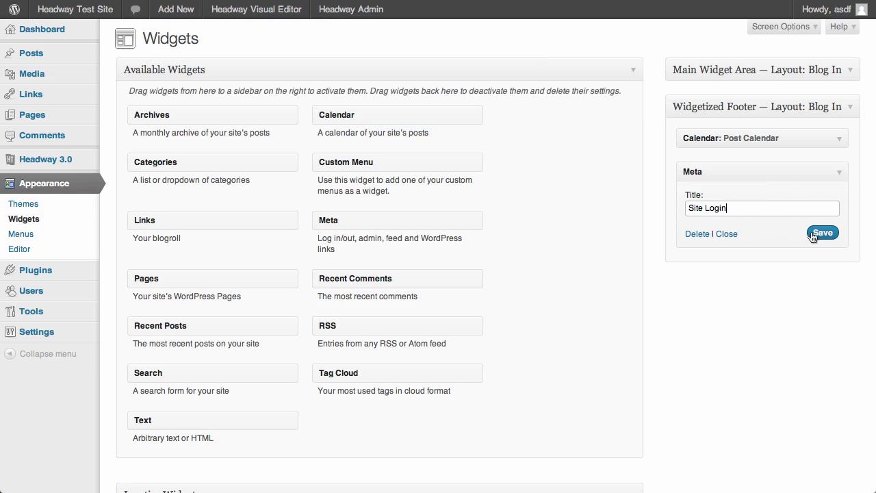
pyautogui.click(822, 233)
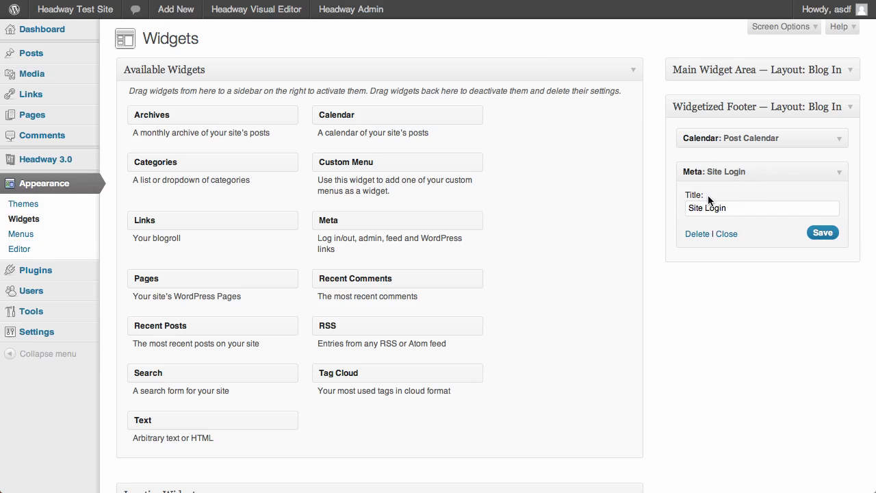
pyautogui.click(840, 174)
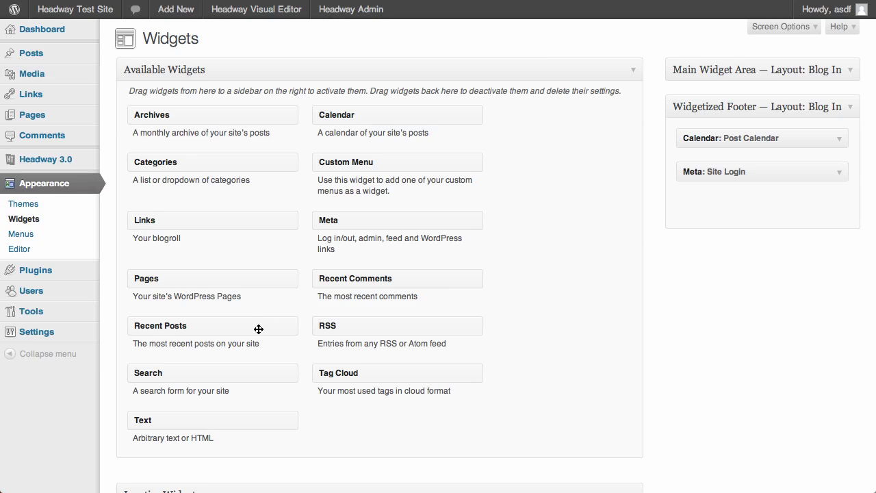
# Add a titled Recent Posts widget between Post Calendar and Site Login
pyautogui.moveTo(259, 329); pyautogui.dragTo(794, 166)
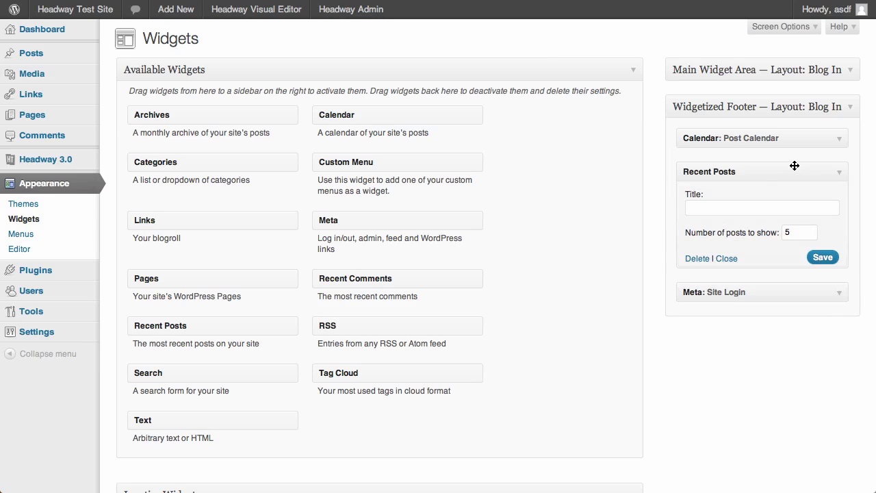
pyautogui.click(724, 209)
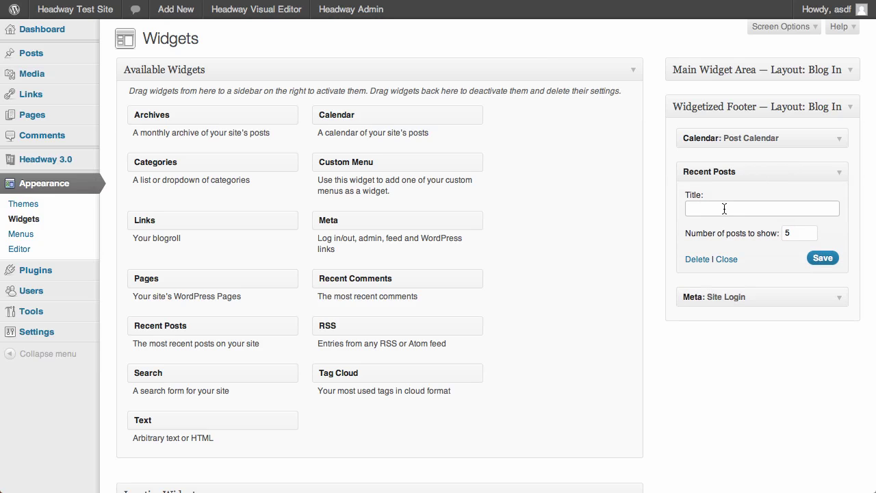
pyautogui.click(822, 263)
pyautogui.click(841, 173)
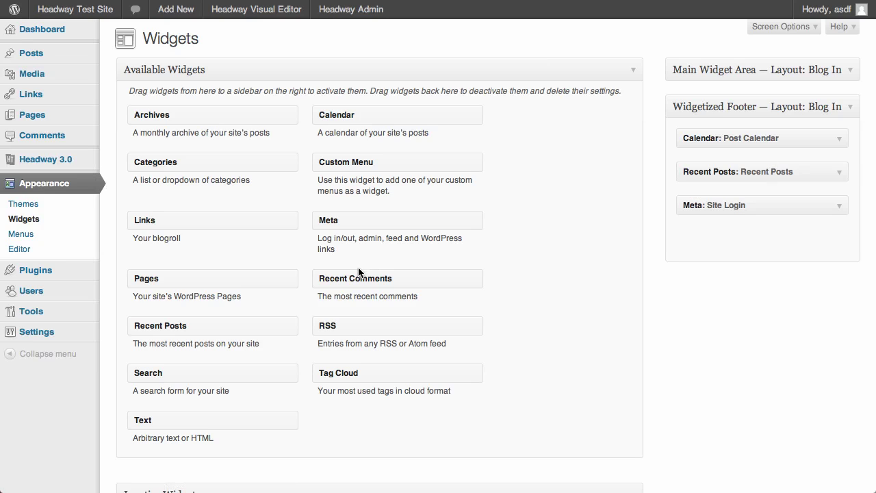
# Add a Recent Comments widget below Recent Posts, setting its title and comment count, and save it
pyautogui.moveTo(350, 275); pyautogui.dragTo(693, 196)
pyautogui.click(718, 242)
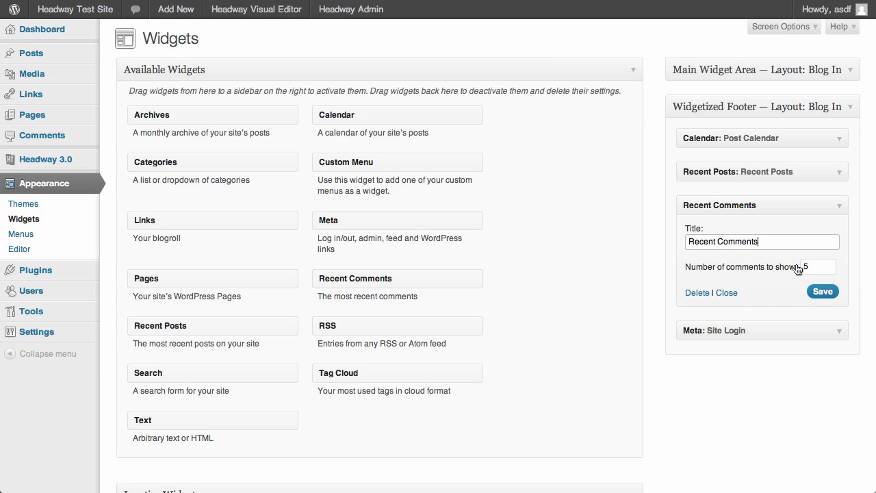
pyautogui.click(825, 272)
pyautogui.doubleClick(799, 270)
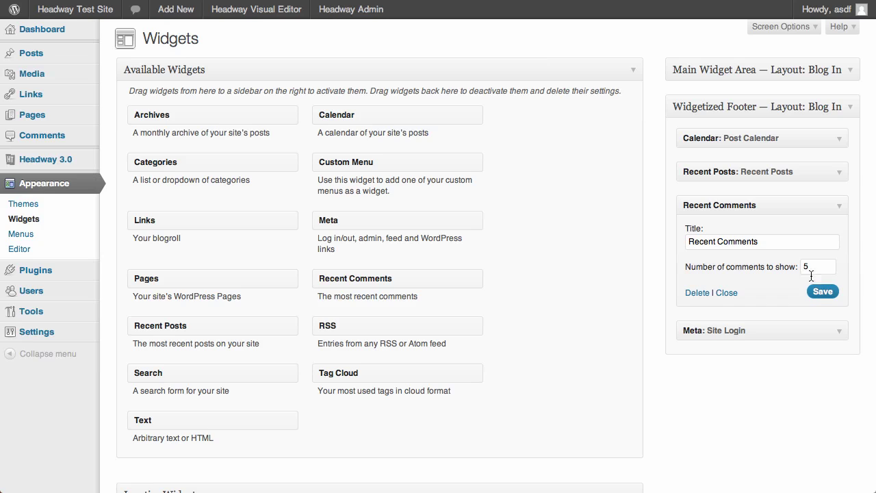
pyautogui.click(820, 293)
pyautogui.moveTo(82, 23)
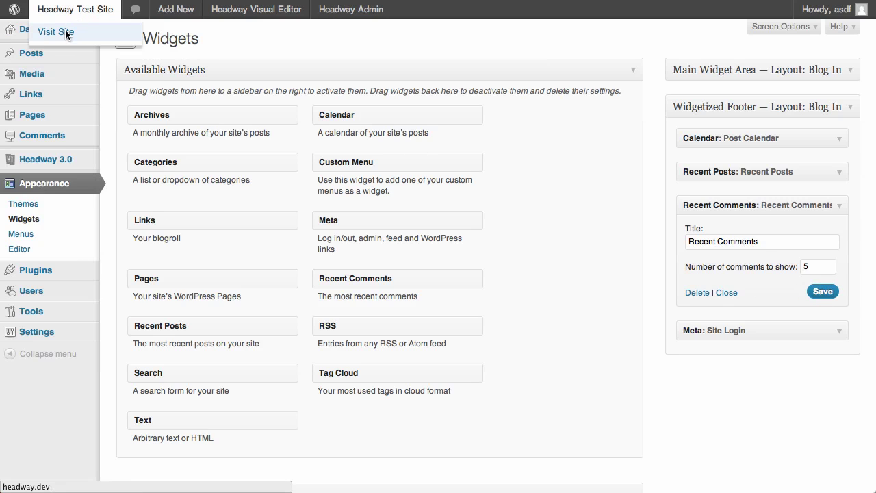
pyautogui.click(75, 9)
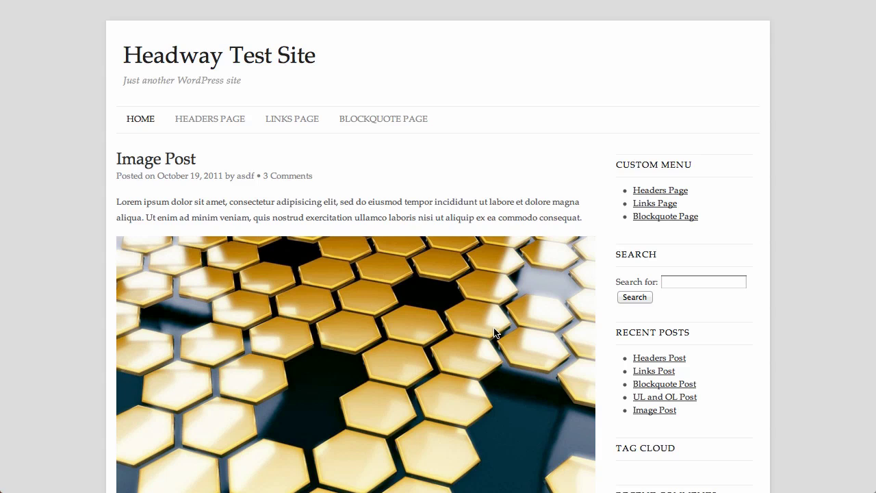
pyautogui.scroll(-1, 663, 384)
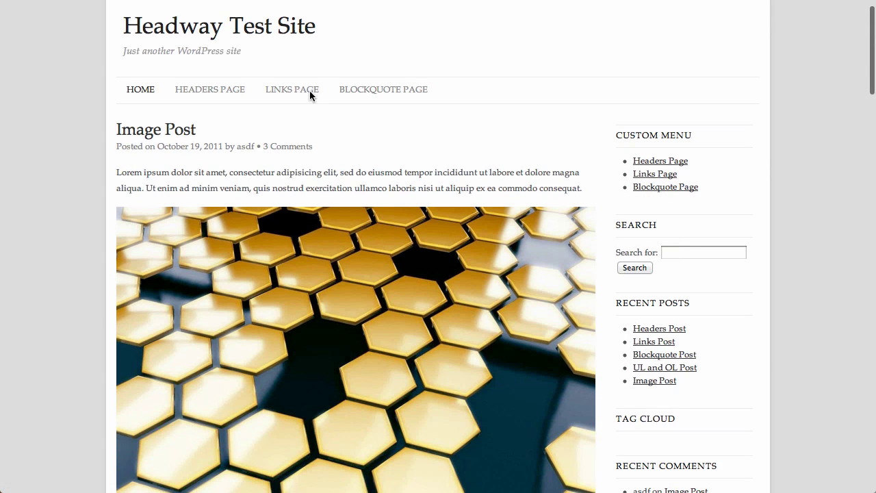
pyautogui.scroll(-1, 584, 170)
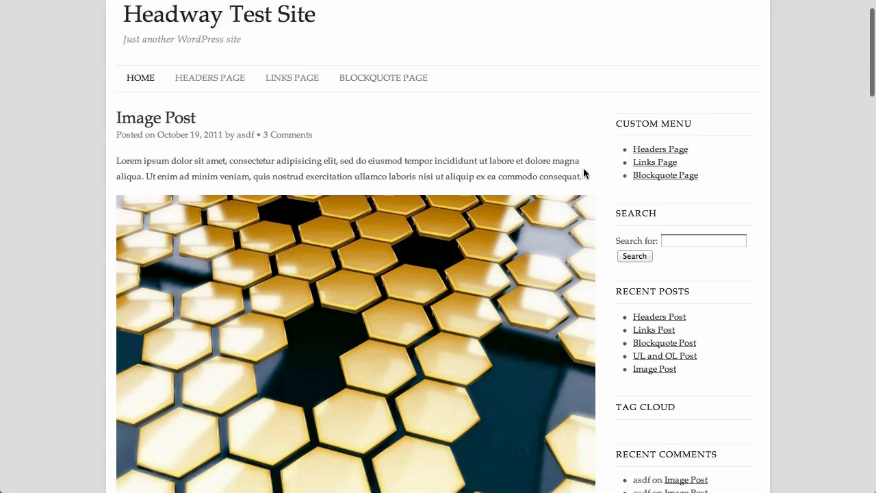
pyautogui.scroll(-20, 583, 173)
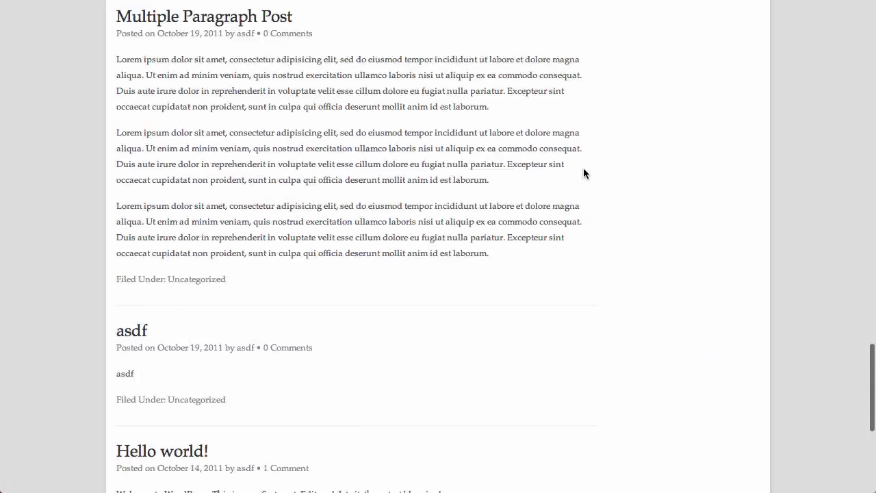
pyautogui.scroll(-5, 583, 172)
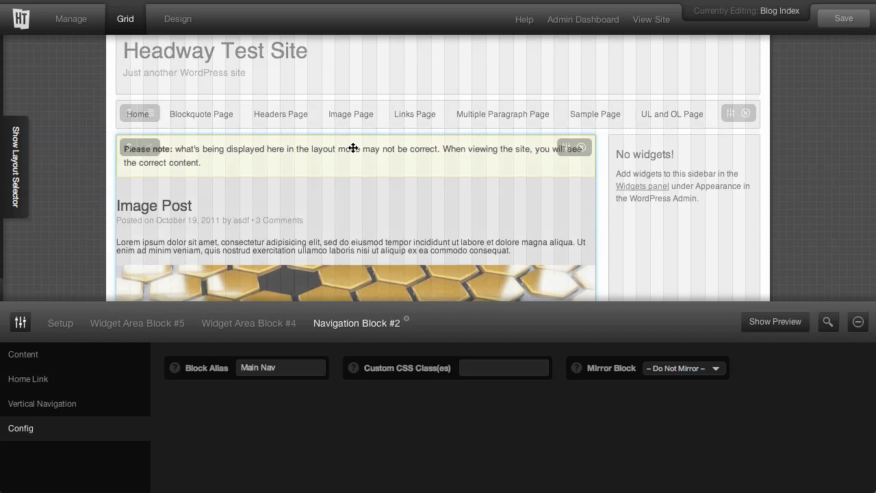
pyautogui.scroll(-10, 354, 146)
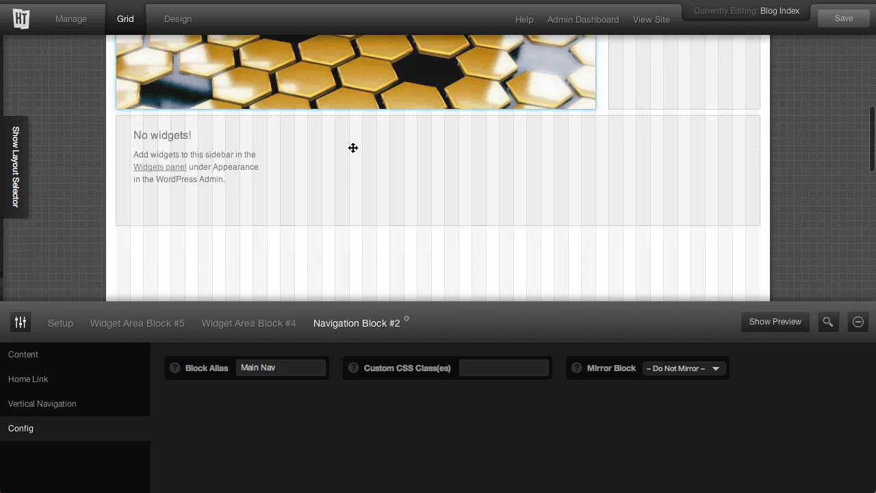
pyautogui.scroll(5, 353, 148)
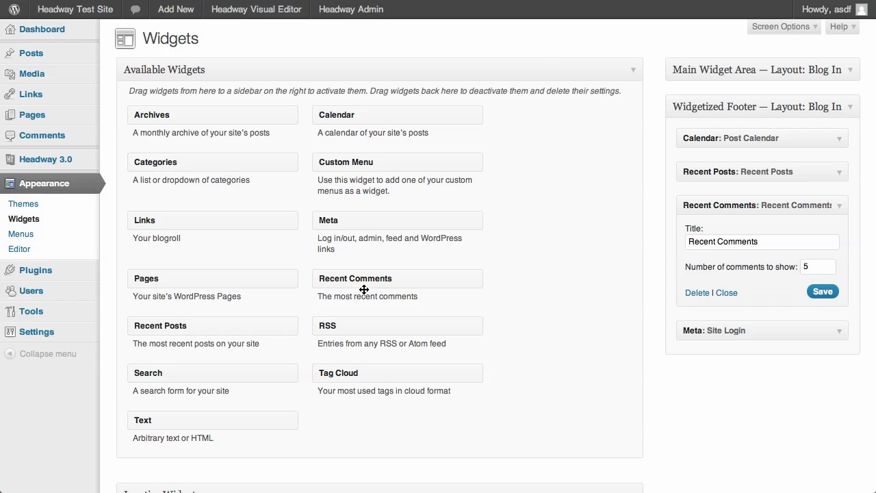
# Add Search and Categories widgets to the Widgetized Footer, collapse the panels, and reload the live site
pyautogui.moveTo(258, 377); pyautogui.dragTo(789, 355)
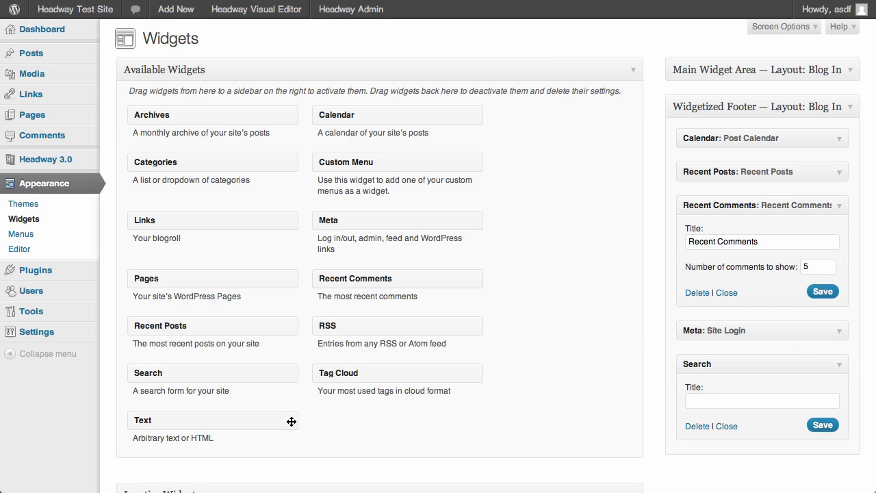
pyautogui.moveTo(201, 164); pyautogui.dragTo(756, 193)
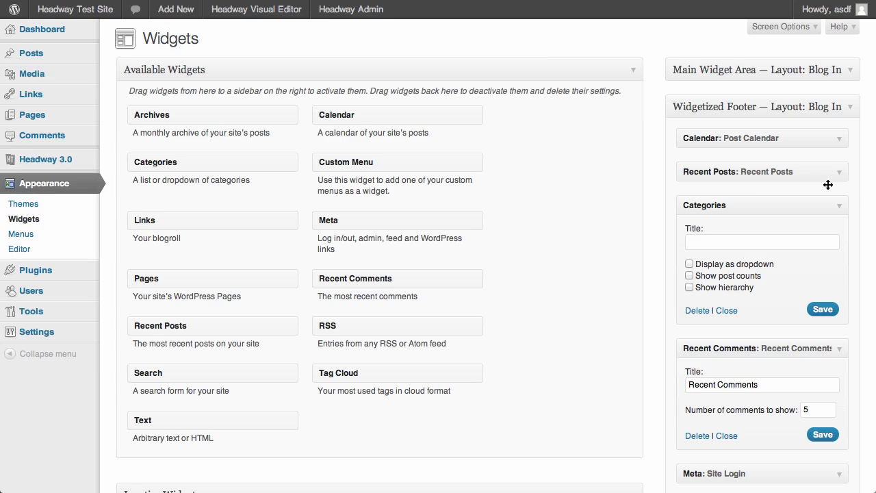
pyautogui.click(839, 204)
pyautogui.click(838, 239)
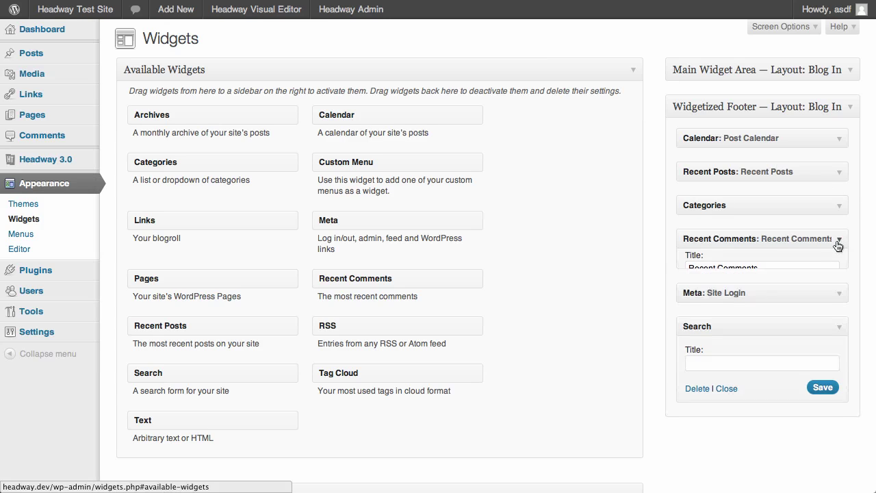
pyautogui.click(839, 307)
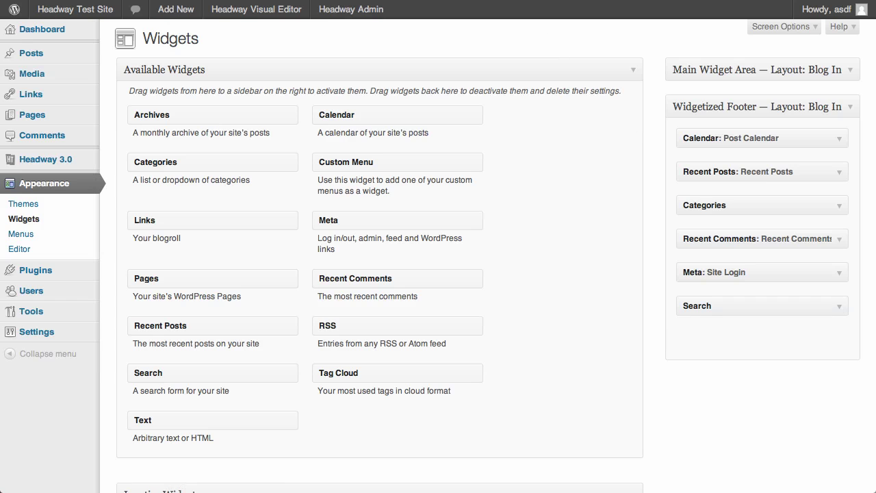
pyautogui.hotkey('ctrl', 'Tab')
pyautogui.press('super+r')
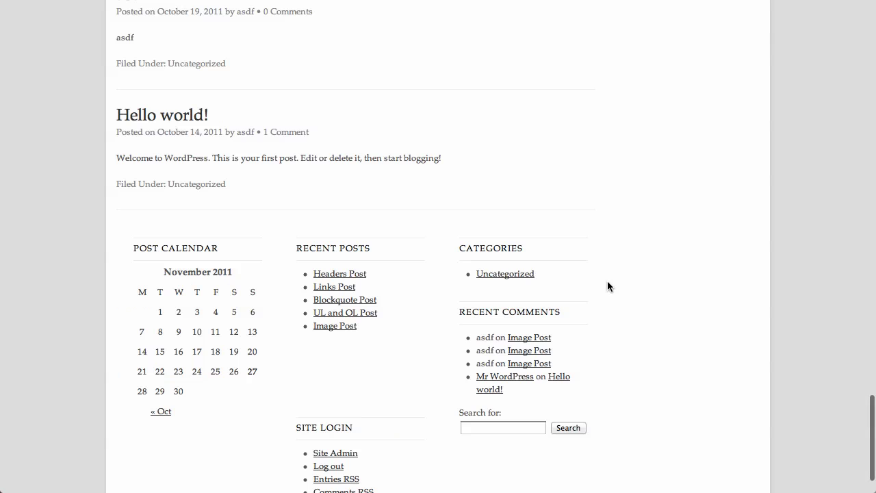
pyautogui.scroll(-3, 607, 287)
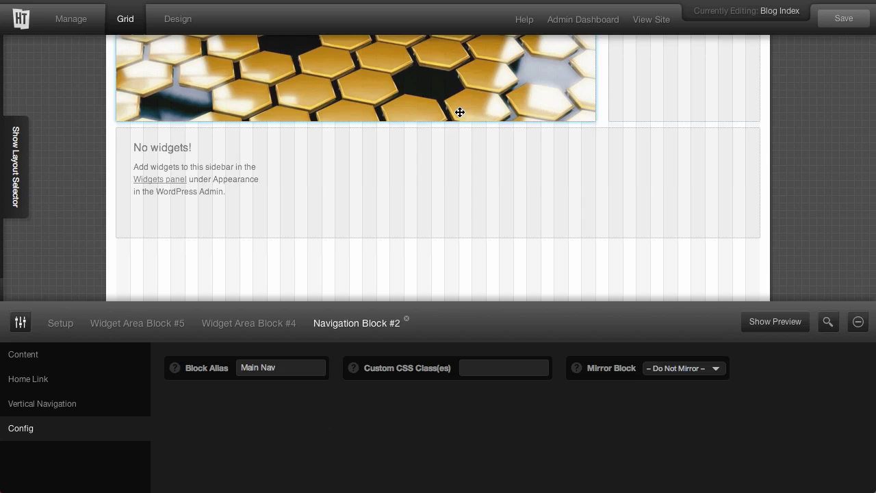
pyautogui.click(857, 322)
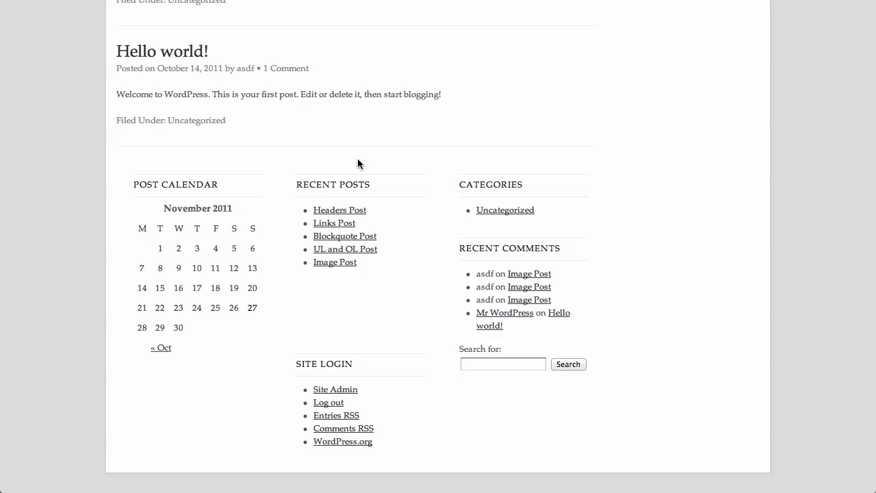
pyautogui.scroll(-10, 358, 160)
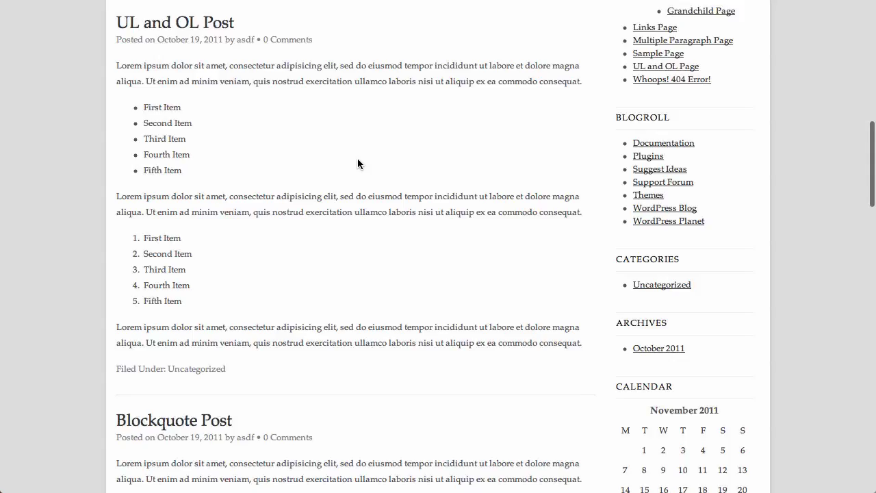
pyautogui.scroll(5, 357, 163)
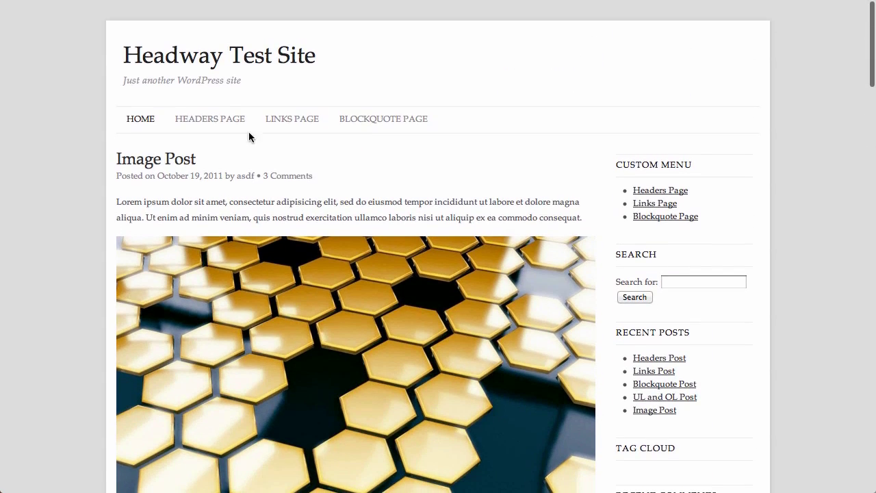
# Open the Image Post and scroll through its single-post page down to the footer
pyautogui.click(157, 161)
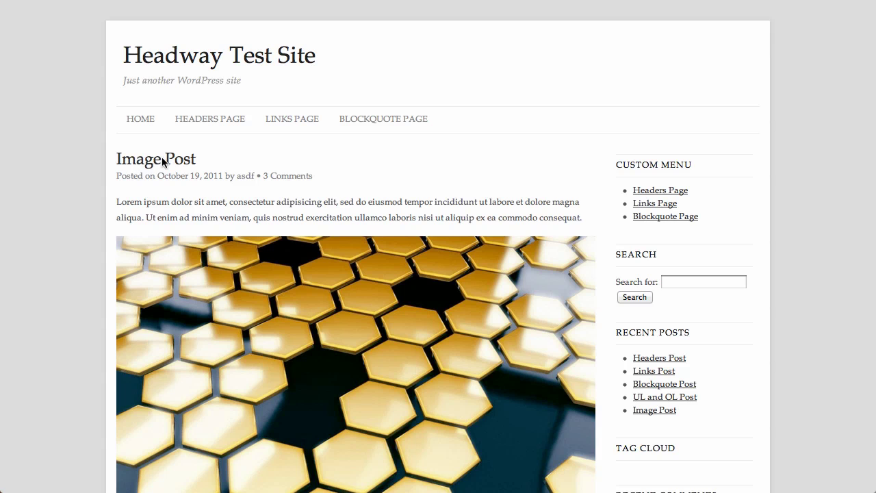
pyautogui.scroll(-10, 78, 162)
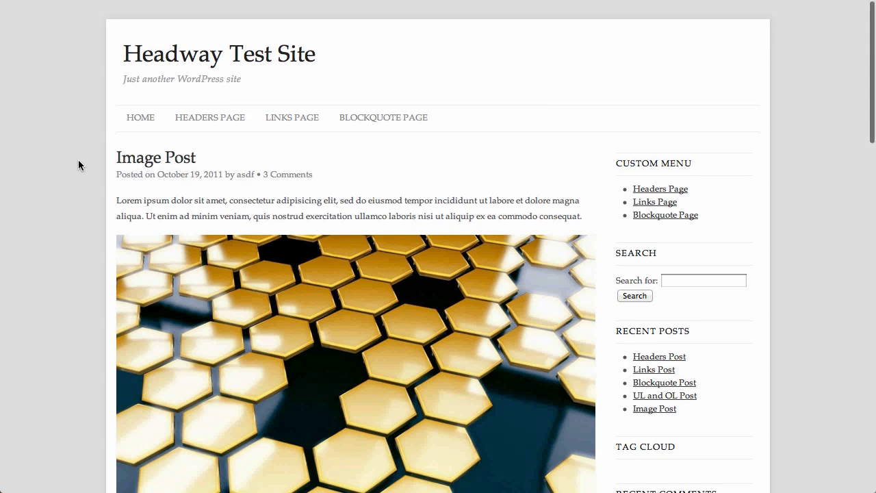
pyautogui.scroll(-6, 78, 164)
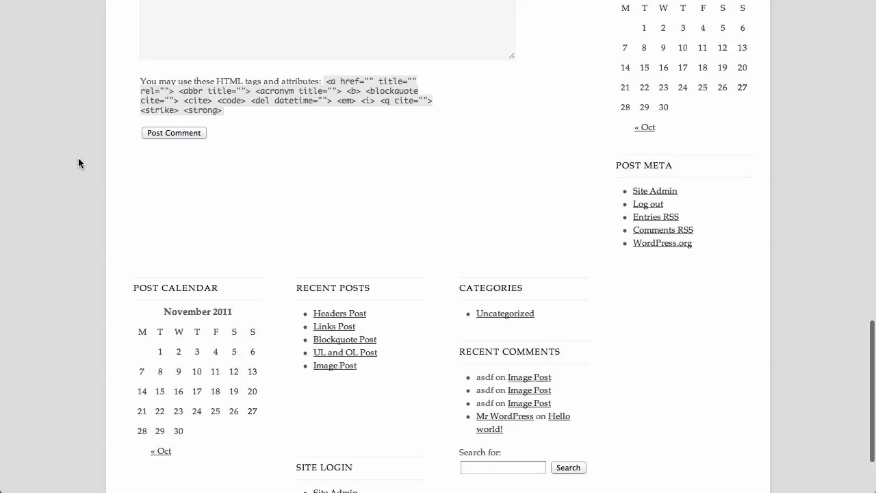
pyautogui.scroll(10, 78, 164)
pyautogui.scroll(5, 78, 166)
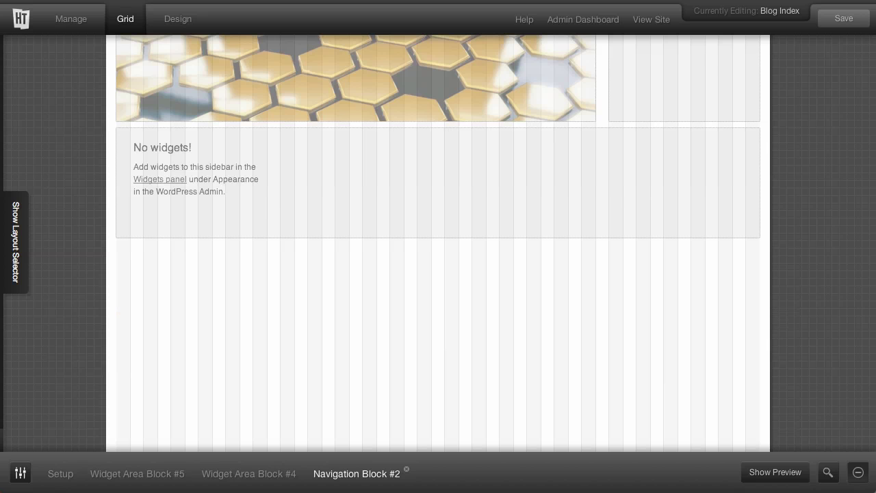
# From the layout selector, open the Single > Post layout for editing
pyautogui.click(23, 239)
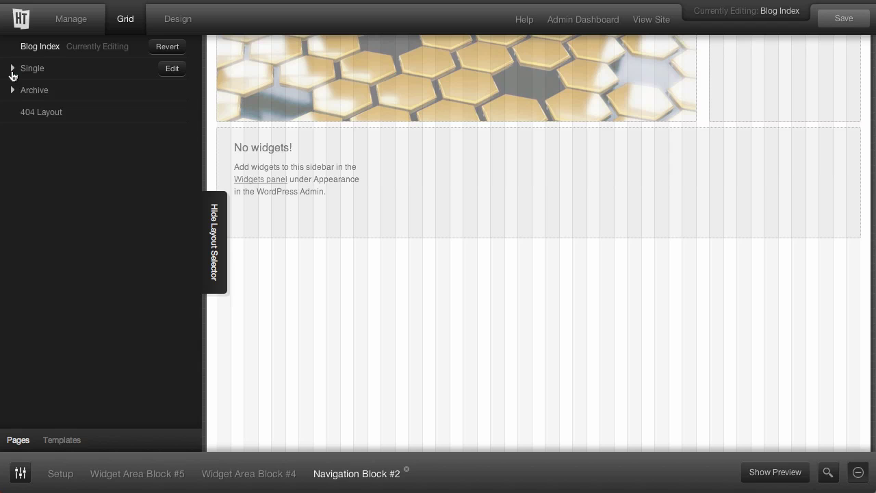
pyautogui.click(11, 72)
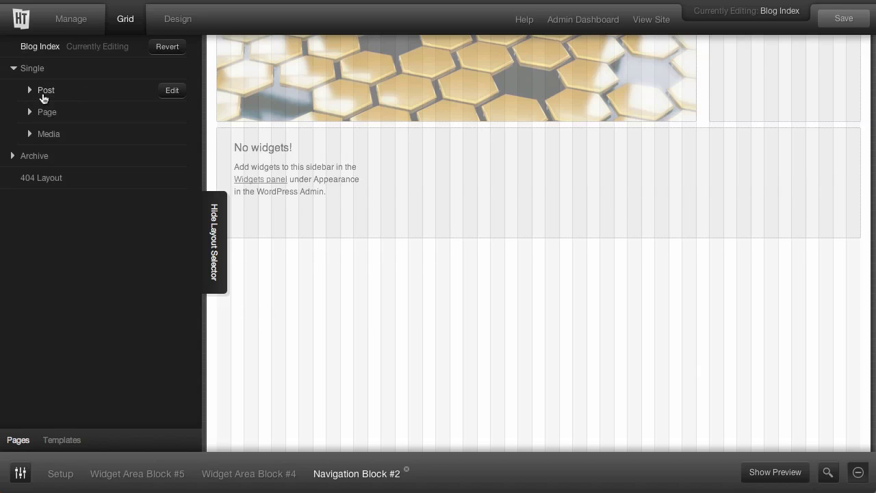
pyautogui.click(171, 93)
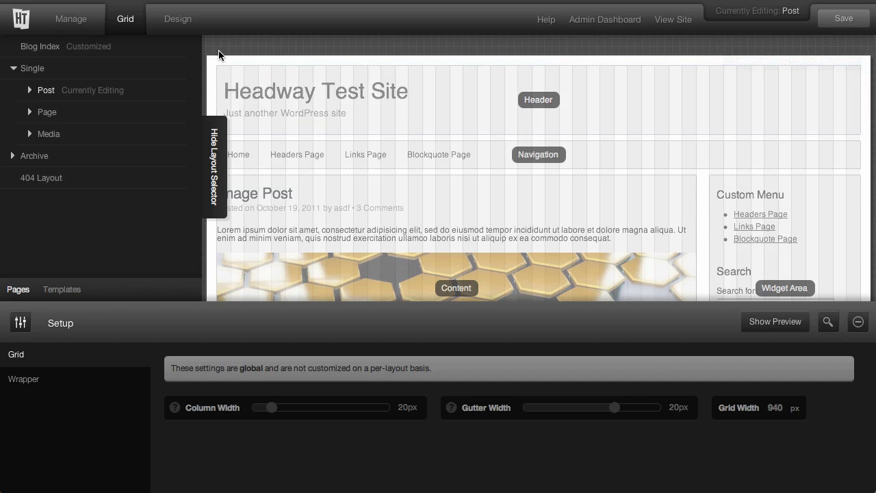
# Collapse the setup panel and hide the layout list to widen the grid
pyautogui.moveTo(67, 46)
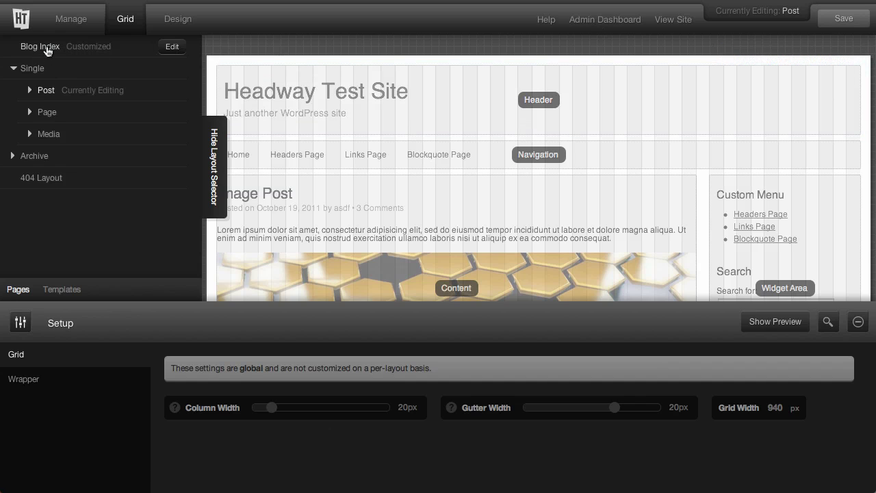
pyautogui.click(865, 324)
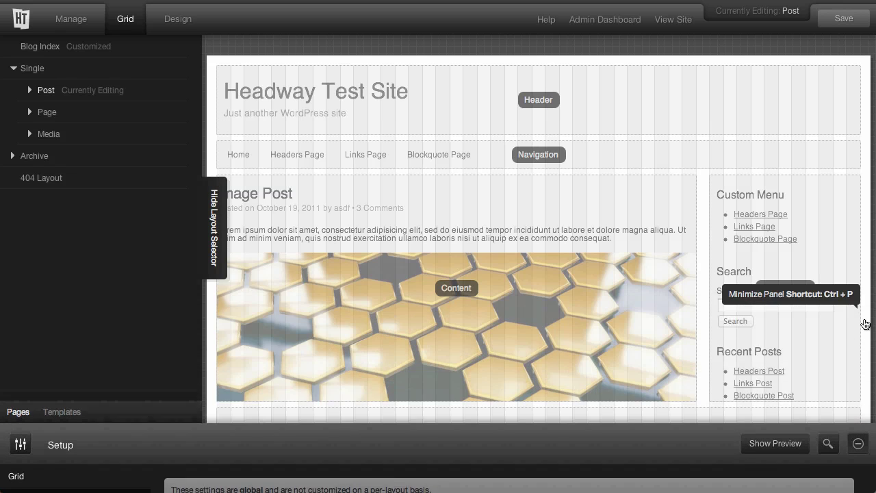
pyautogui.click(216, 243)
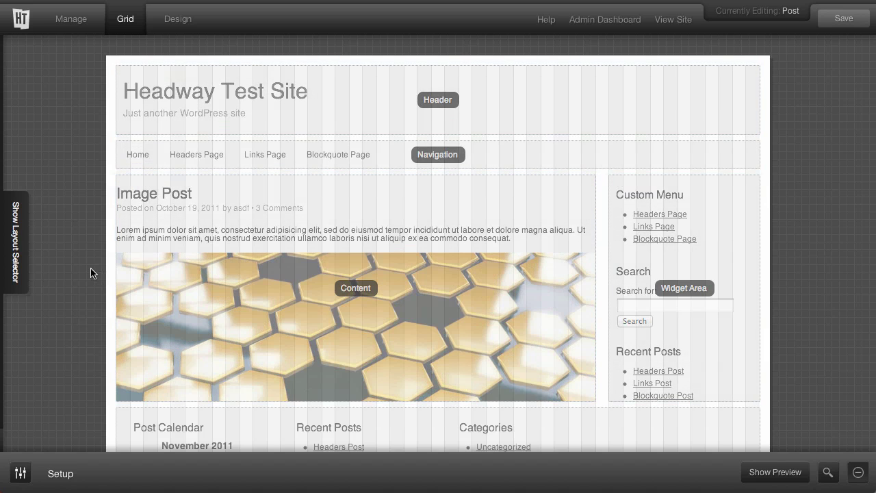
# Delete the full-width footer Widget Area block and confirm the deletion
pyautogui.scroll(-4, 91, 273)
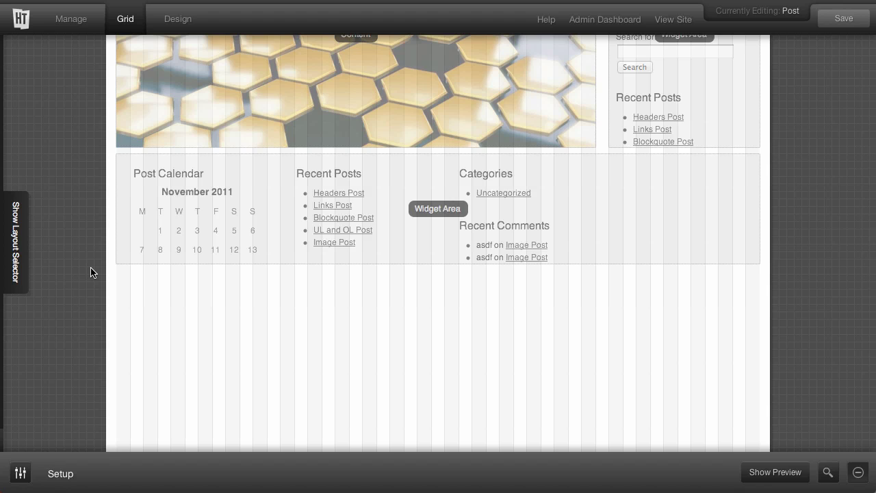
pyautogui.scroll(4, 91, 273)
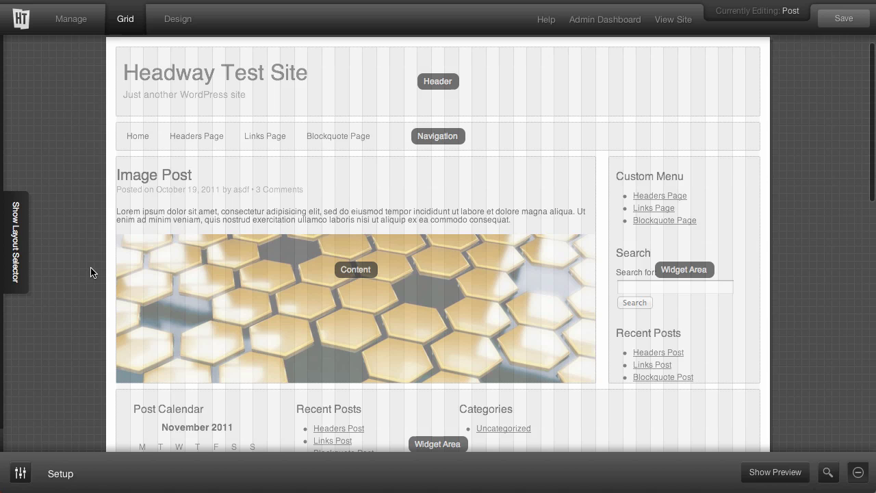
pyautogui.scroll(-1, 91, 272)
pyautogui.scroll(-3, 91, 272)
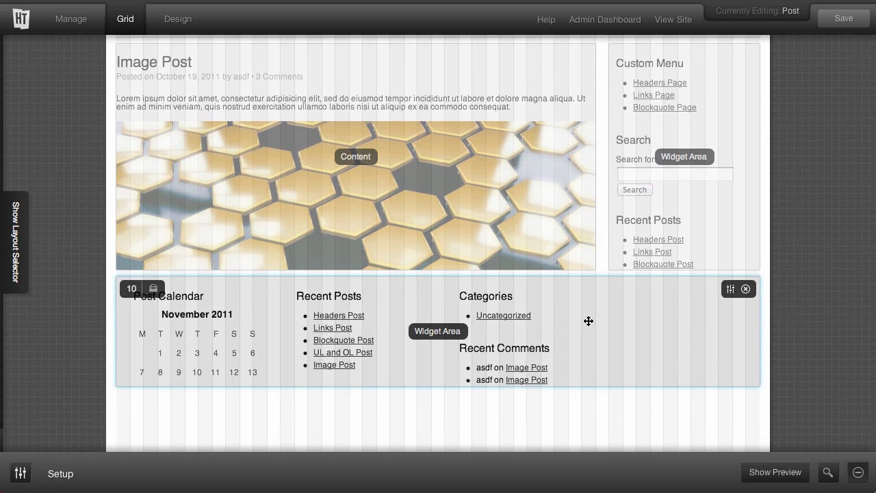
pyautogui.click(747, 290)
pyautogui.click(574, 9)
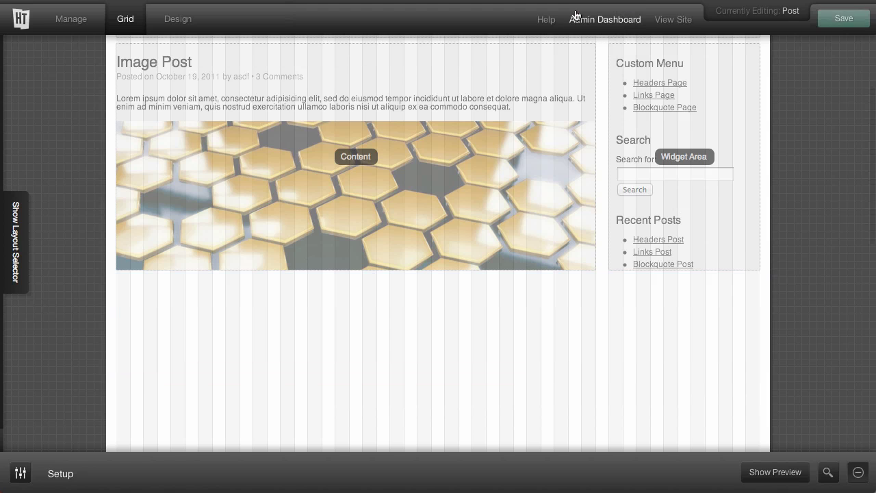
pyautogui.moveTo(557, 208)
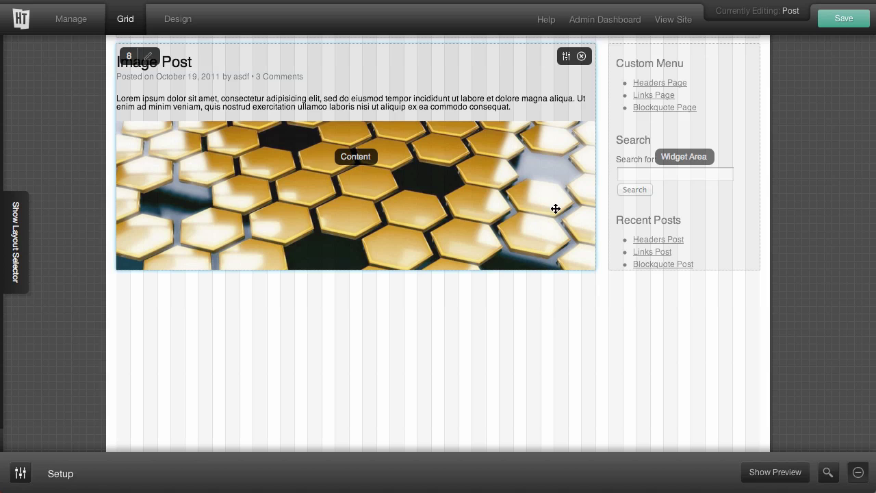
# Narrow the sidebar, widen the Content block, drop the sidebar below it, and shift Content right
pyautogui.scroll(2, 540, 319)
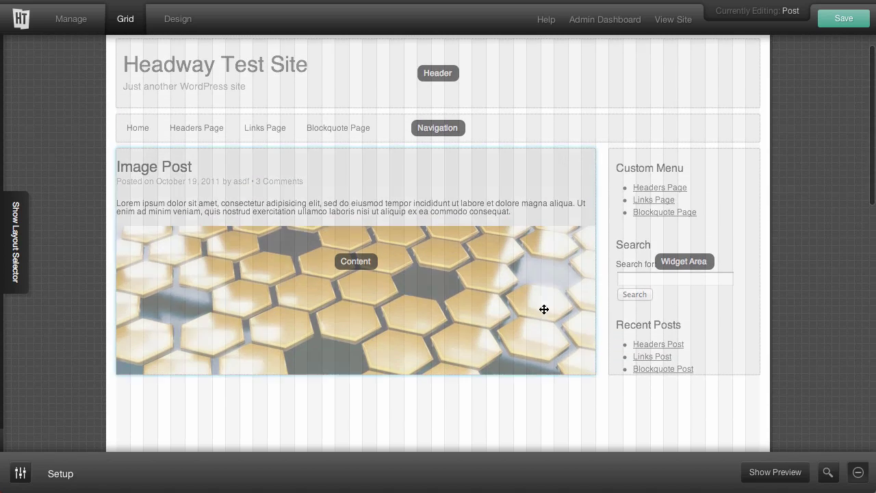
pyautogui.moveTo(627, 238)
pyautogui.moveTo(583, 186)
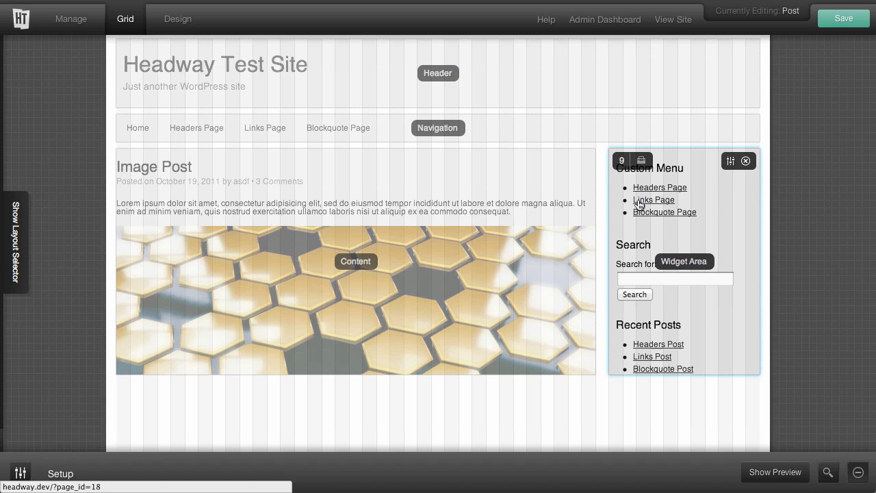
pyautogui.moveTo(610, 203); pyautogui.dragTo(676, 204)
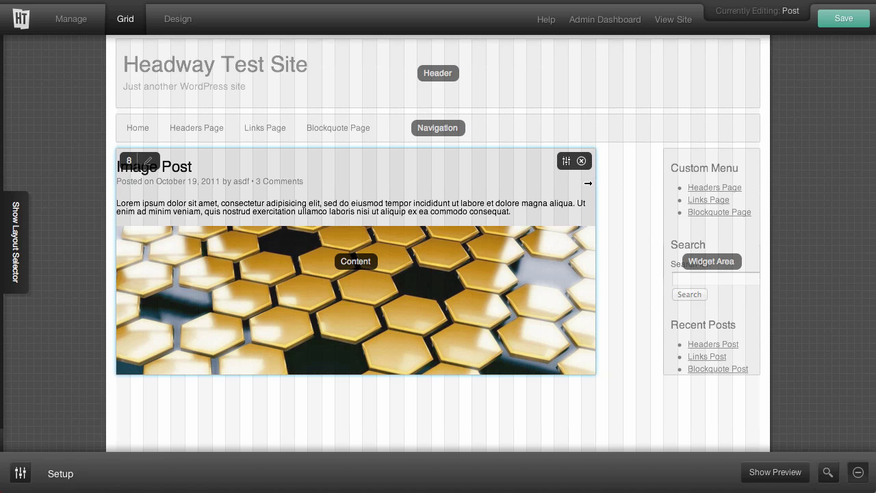
pyautogui.moveTo(588, 184); pyautogui.dragTo(641, 183)
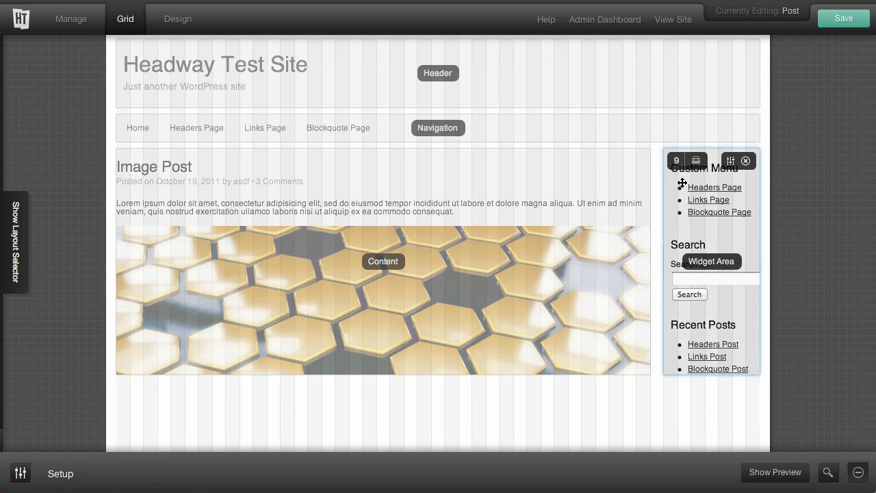
pyautogui.moveTo(704, 183); pyautogui.dragTo(703, 416)
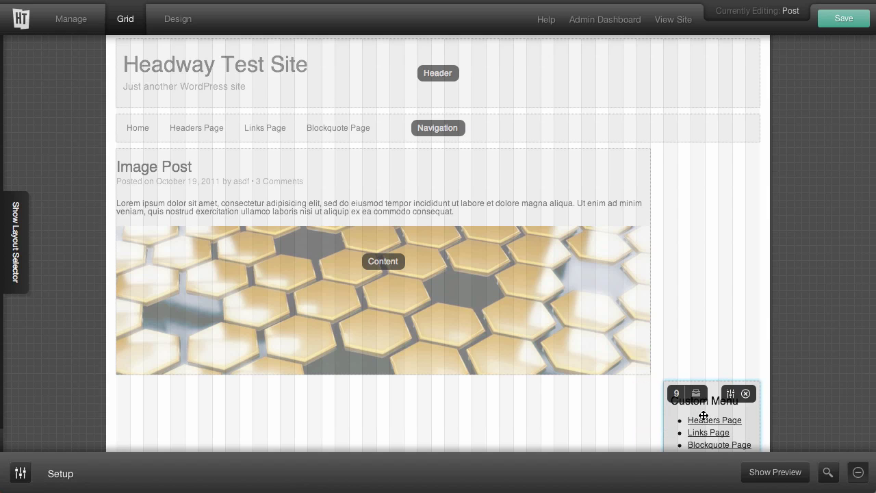
pyautogui.moveTo(518, 287); pyautogui.dragTo(541, 286)
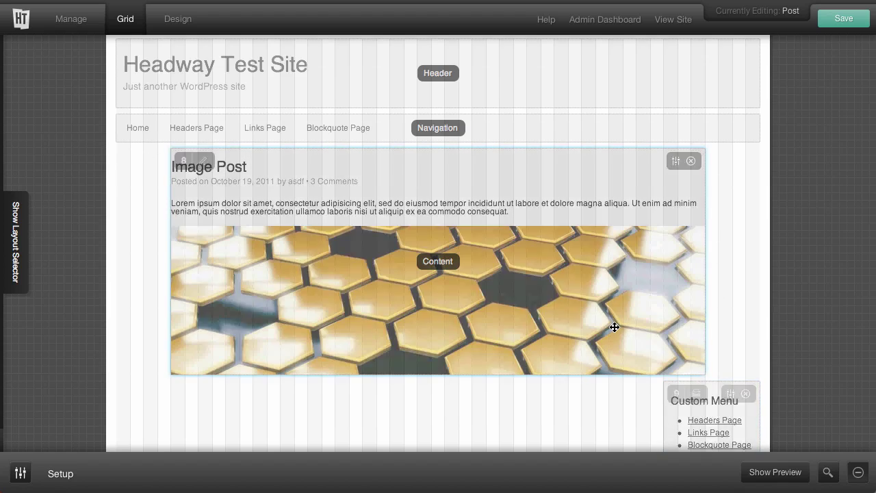
# Stretch the Widget Area full width, turn off its mirroring, and arrange widgets horizontally
pyautogui.scroll(-3, 613, 325)
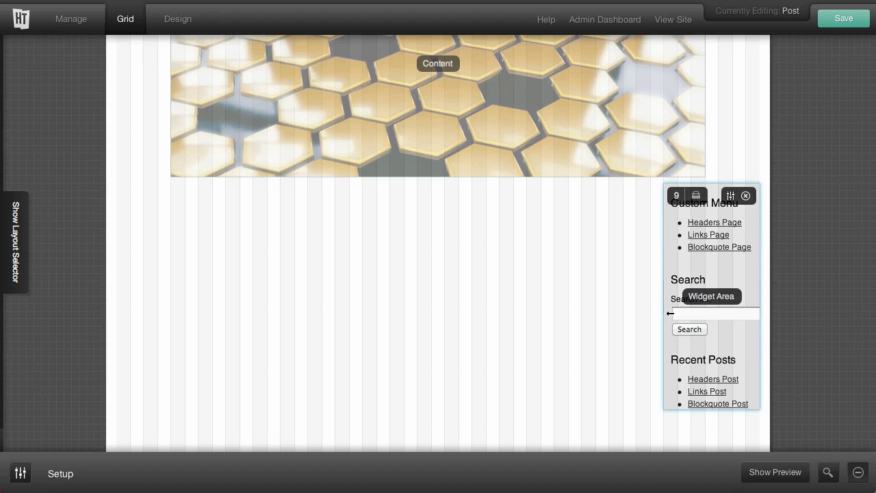
pyautogui.moveTo(670, 313); pyautogui.dragTo(127, 320)
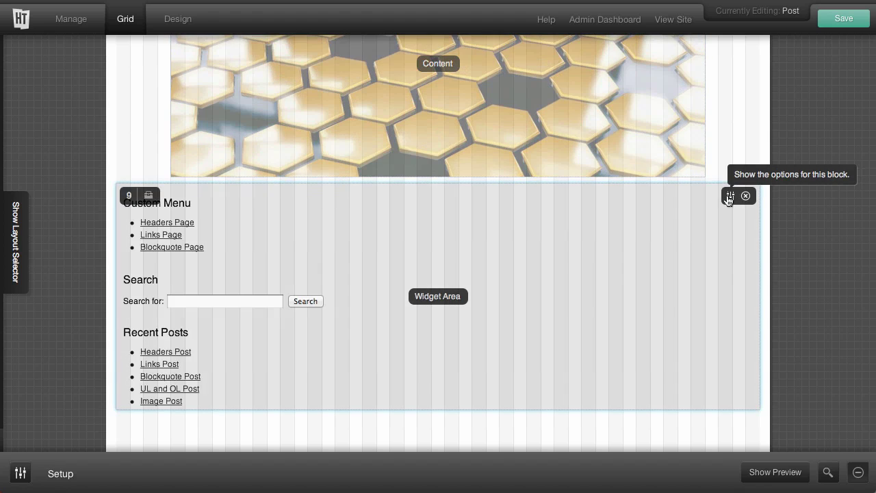
pyautogui.click(730, 197)
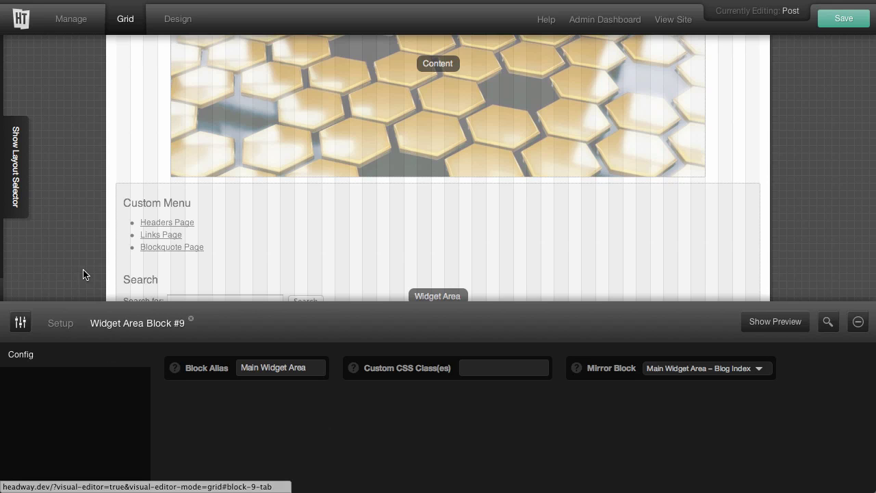
pyautogui.scroll(-4, 83, 273)
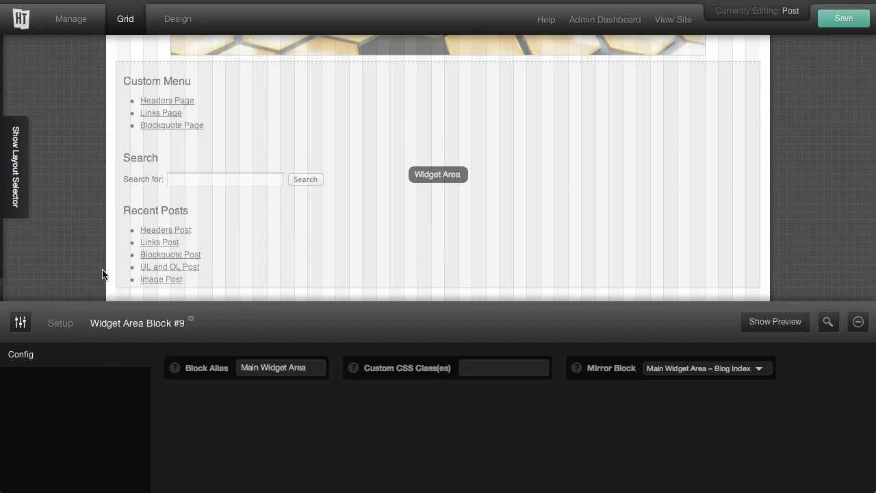
pyautogui.click(669, 370)
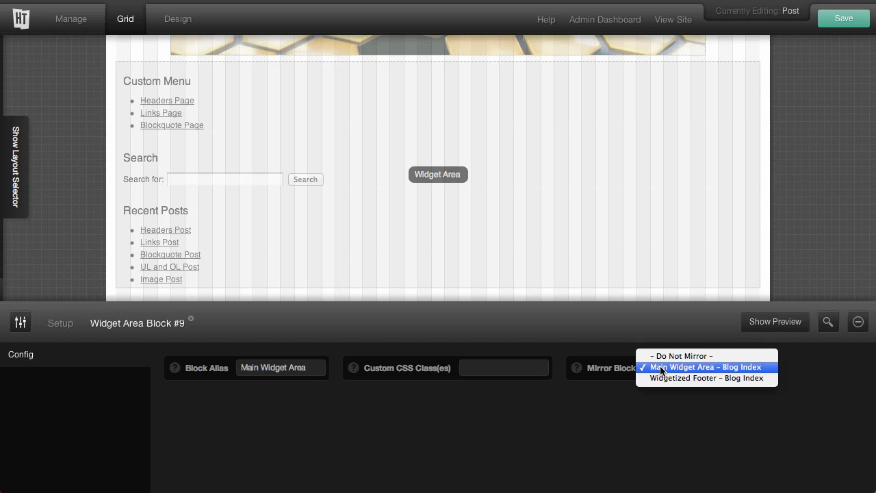
pyautogui.click(675, 356)
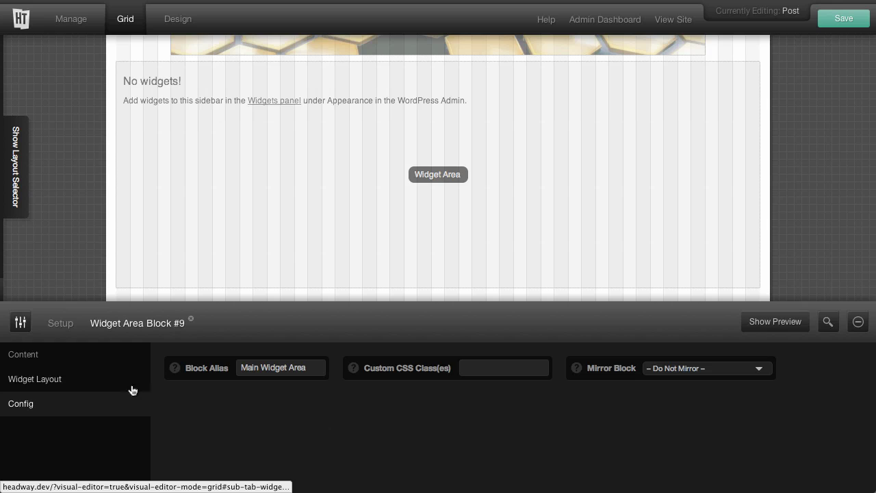
pyautogui.click(29, 384)
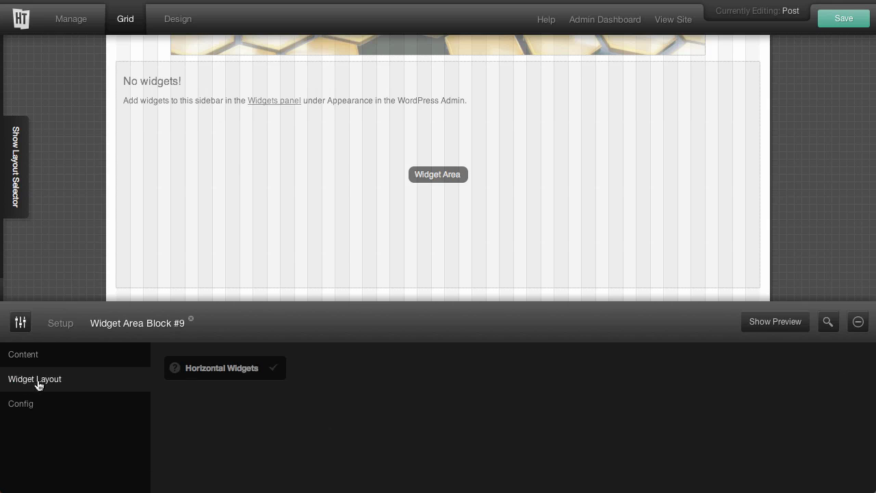
pyautogui.click(275, 370)
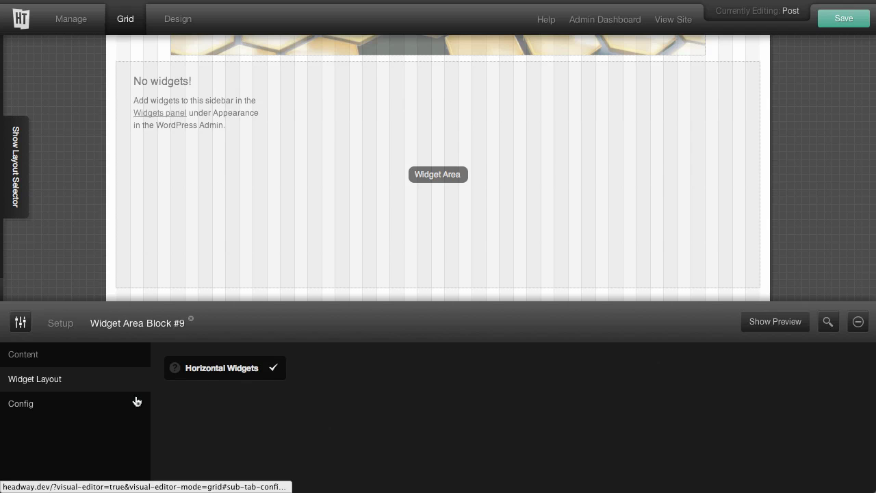
pyautogui.click(134, 401)
# Set the widget area's Mirror Block to 'Main Widget Area – Blog Index'
pyautogui.click(257, 370)
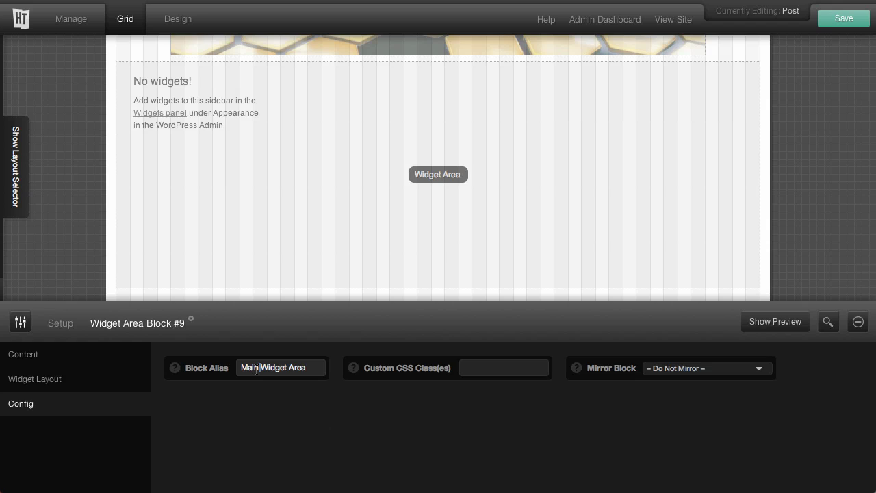
pyautogui.moveTo(244, 369); pyautogui.dragTo(323, 370)
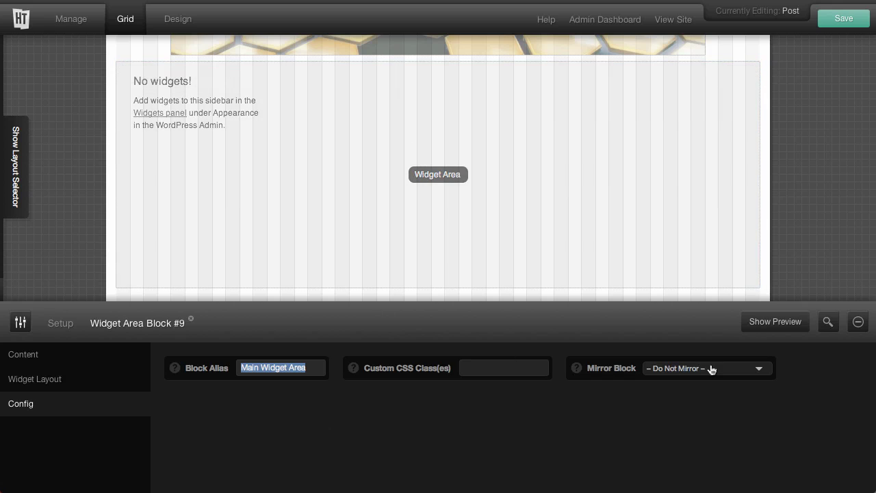
pyautogui.click(711, 369)
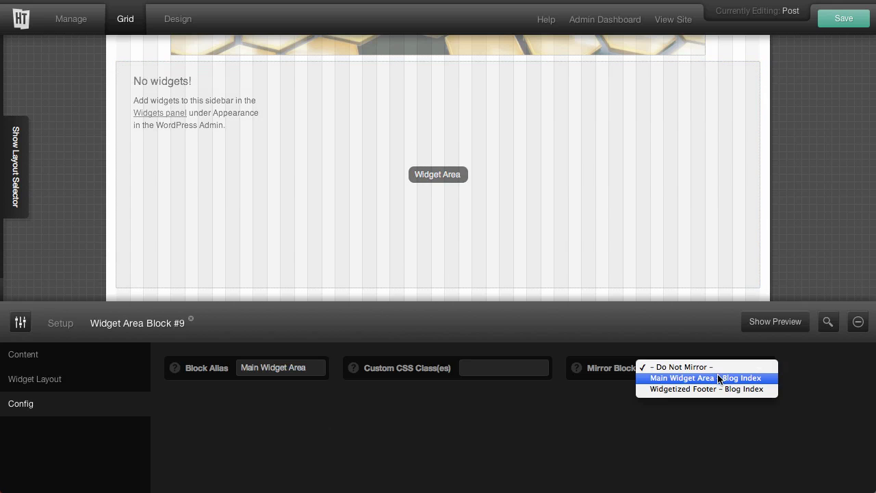
pyautogui.click(719, 378)
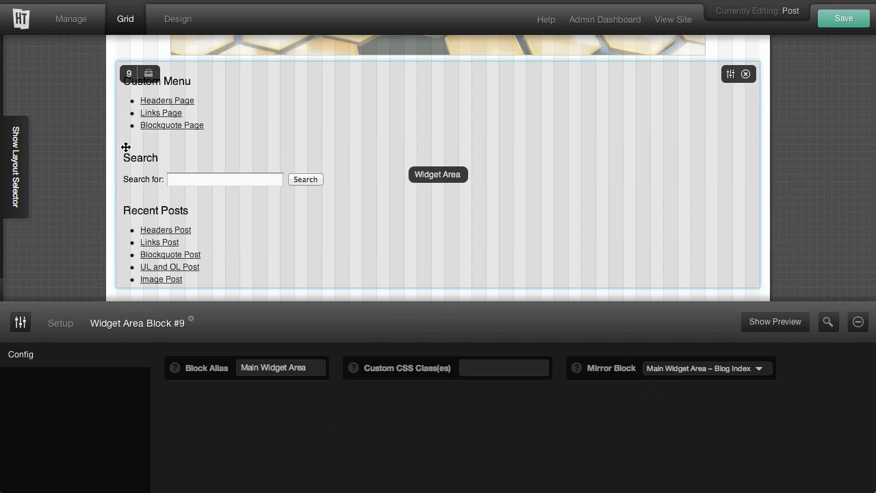
# Shrink the widget area to one column at the grid's left edge and shift the content right
pyautogui.moveTo(121, 145); pyautogui.dragTo(637, 141)
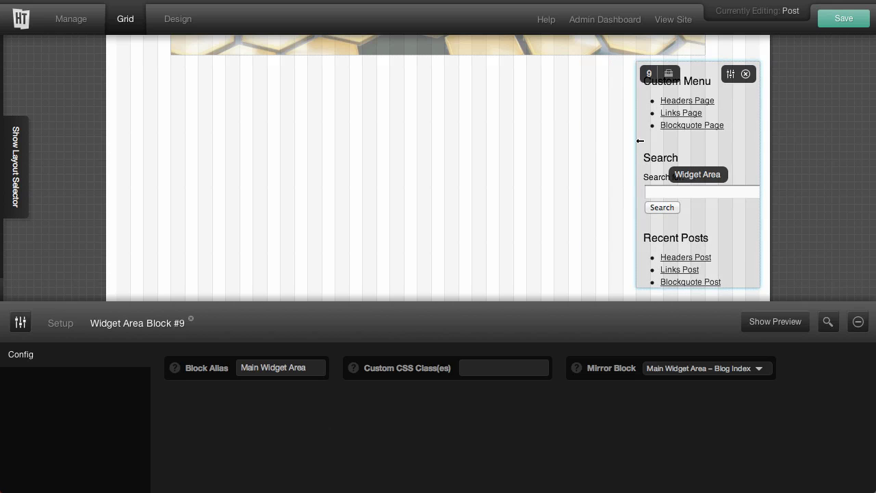
pyautogui.moveTo(708, 145); pyautogui.dragTo(185, 150)
pyautogui.scroll(5, 414, 134)
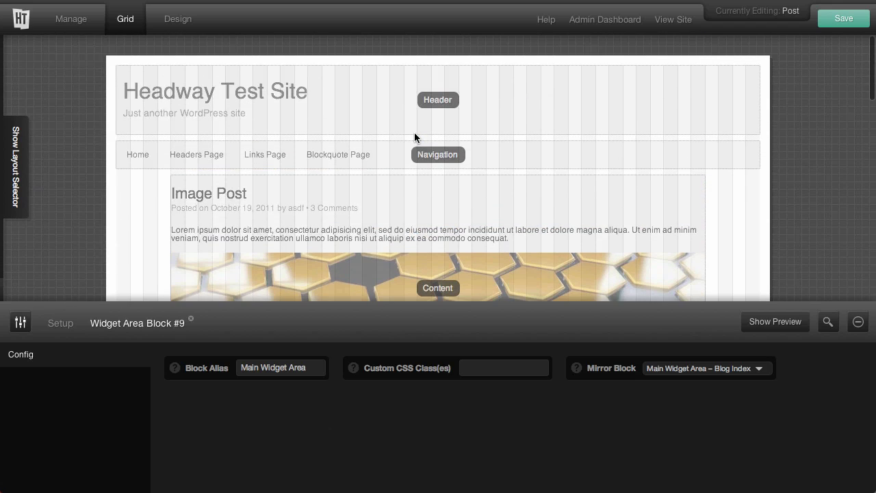
pyautogui.moveTo(406, 158); pyautogui.dragTo(450, 160)
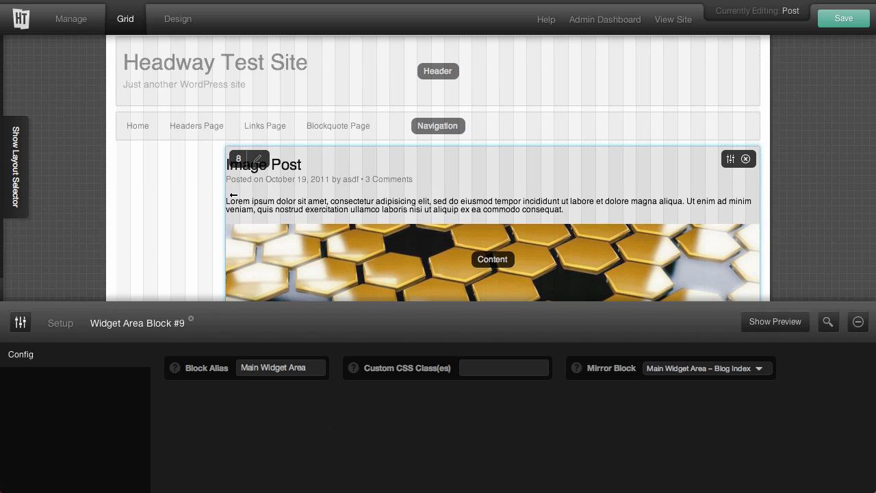
pyautogui.moveTo(233, 196); pyautogui.dragTo(271, 192)
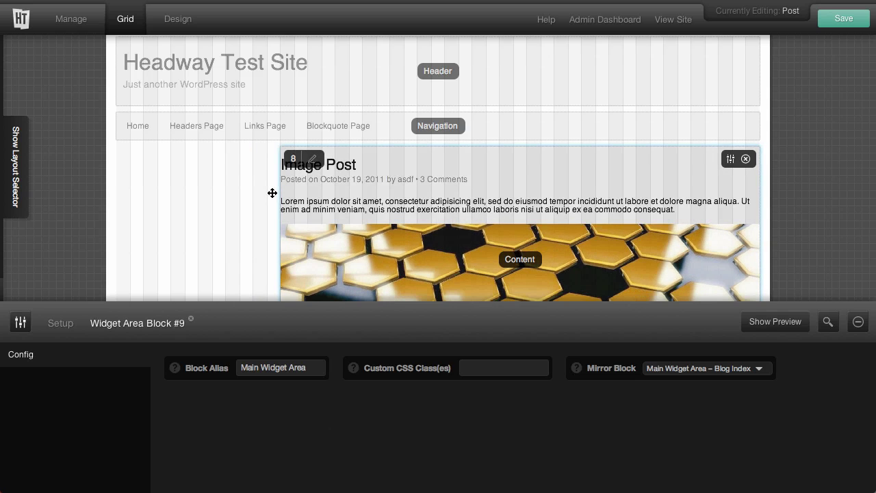
# Move the widget sidebar up beside the post content, widen the content toward it, and save
pyautogui.scroll(-1, 272, 193)
pyautogui.scroll(-5, 272, 193)
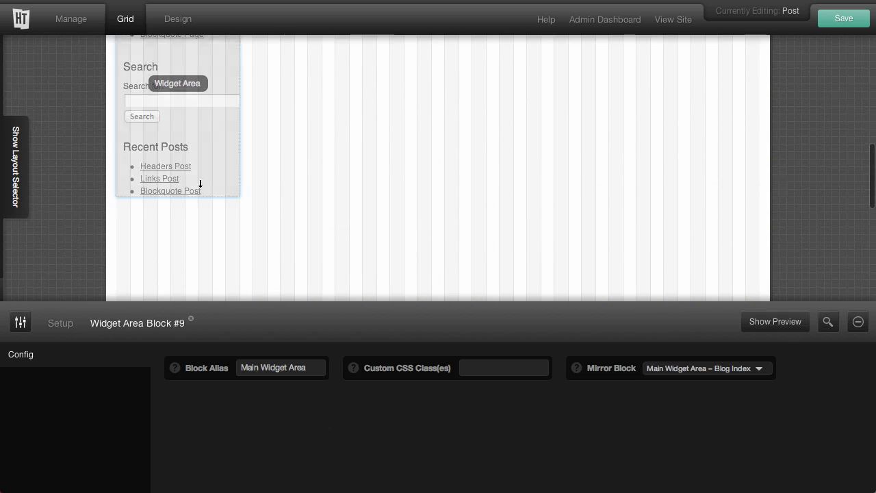
pyautogui.scroll(-3, 177, 126)
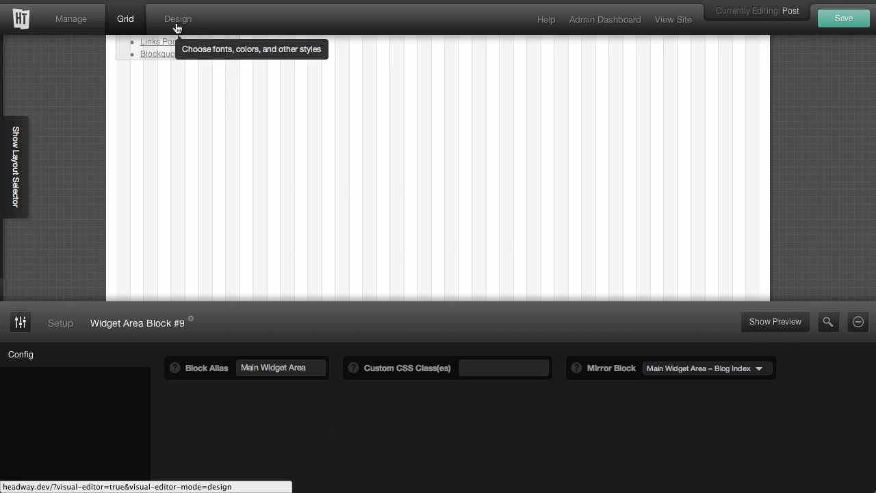
pyautogui.scroll(1, 166, 75)
pyautogui.scroll(8, 166, 71)
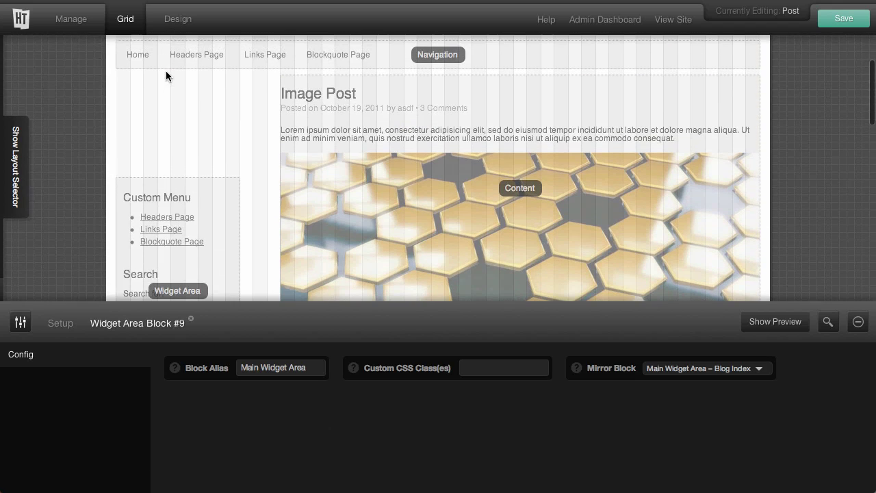
pyautogui.moveTo(227, 230); pyautogui.dragTo(228, 128)
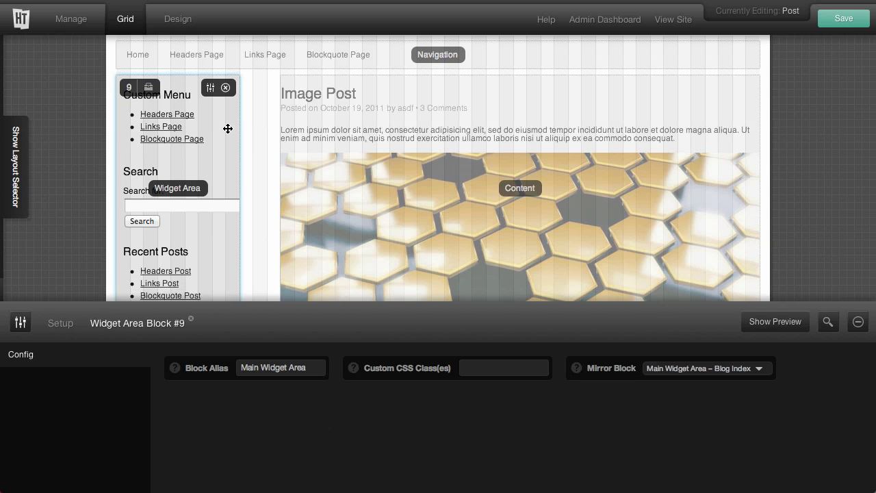
pyautogui.moveTo(285, 117); pyautogui.dragTo(263, 117)
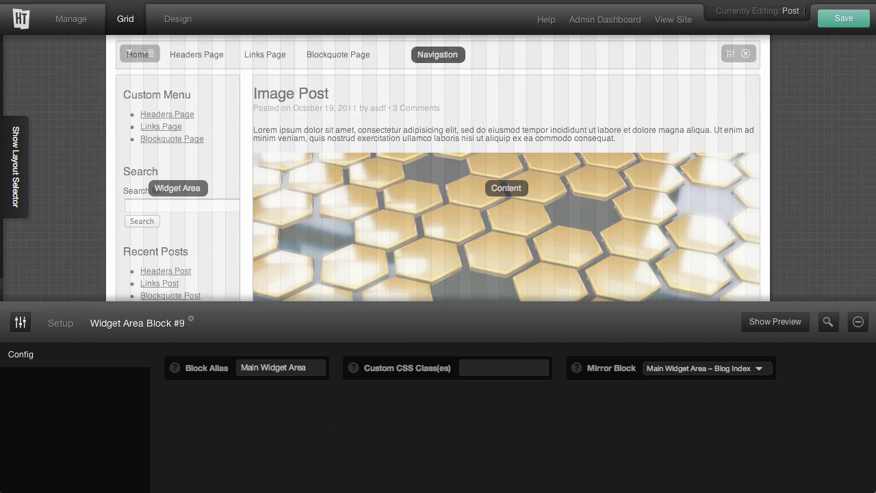
pyautogui.click(843, 20)
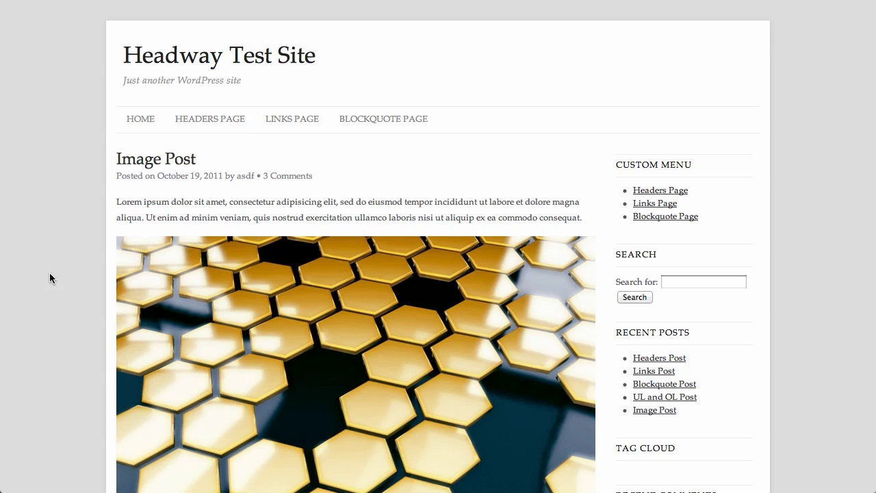
# Go to the site's home page and open the Image Post on its own page
pyautogui.scroll(-20, 61, 270)
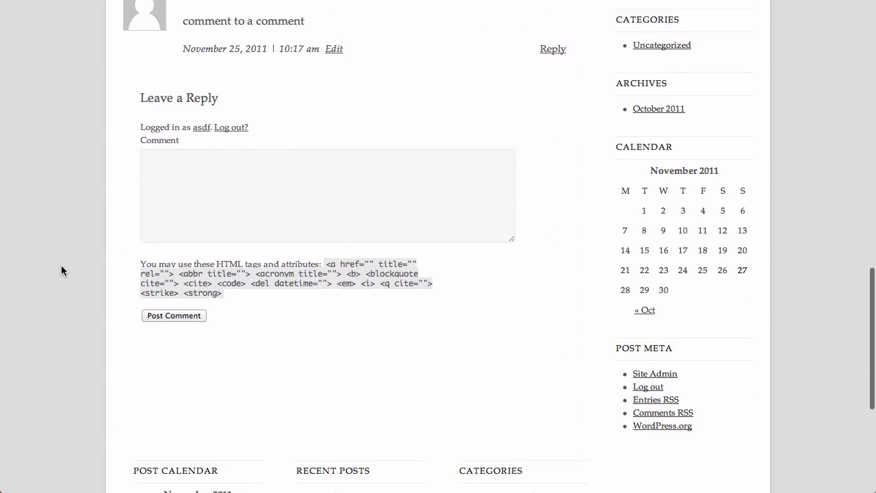
pyautogui.scroll(-5, 61, 270)
pyautogui.scroll(15, 61, 270)
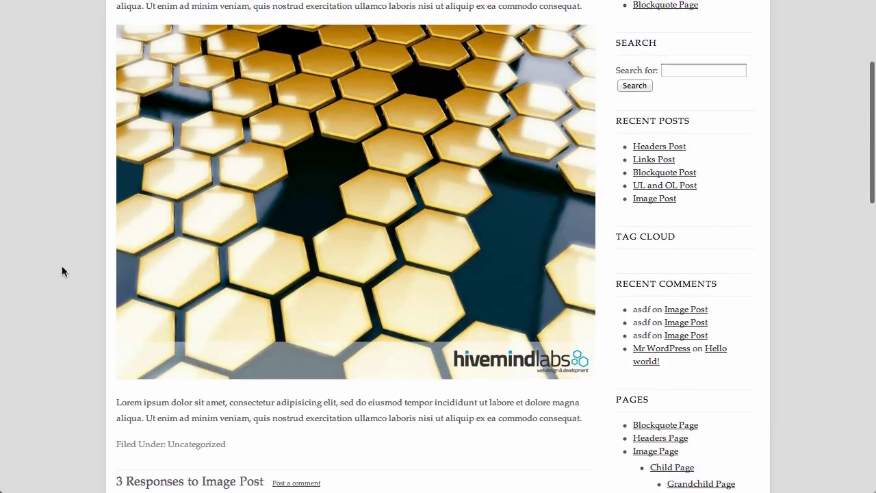
pyautogui.scroll(3, 65, 260)
pyautogui.click(176, 60)
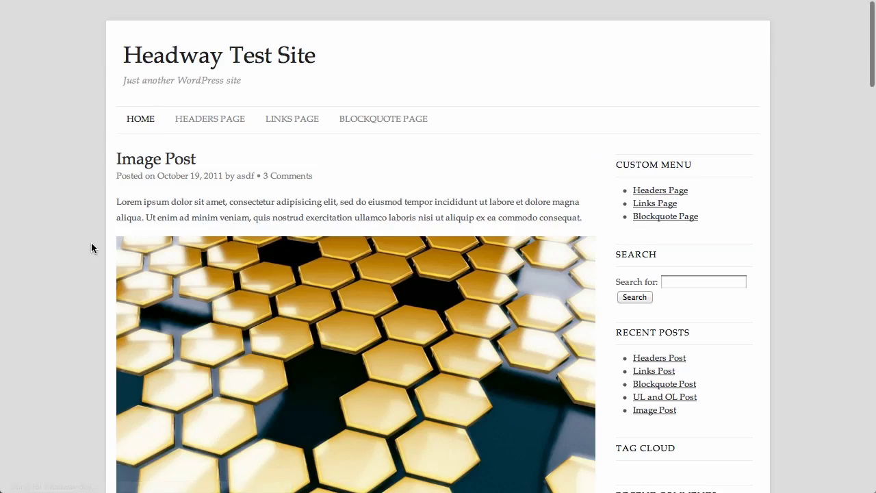
pyautogui.scroll(-20, 93, 246)
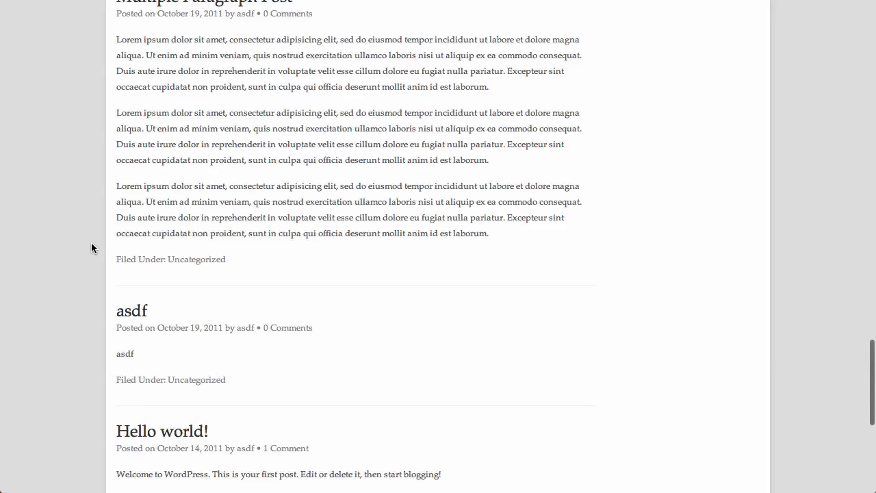
pyautogui.scroll(-5, 91, 247)
pyautogui.scroll(20, 91, 245)
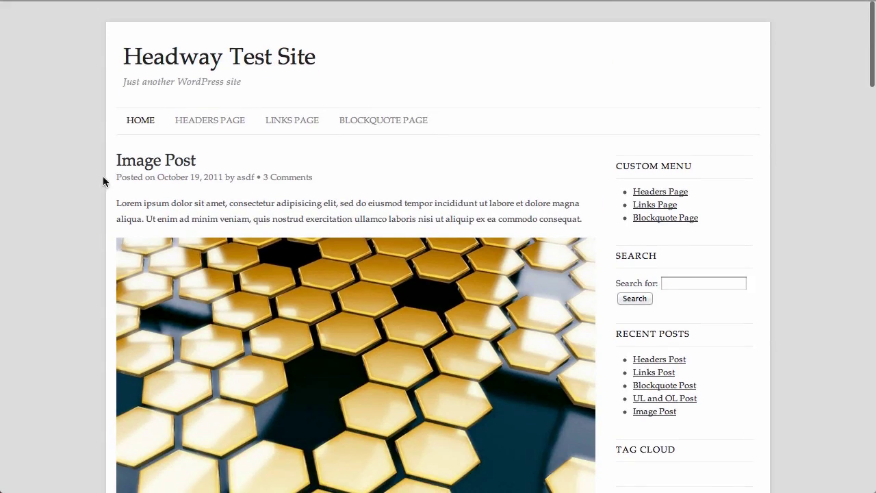
pyautogui.click(118, 165)
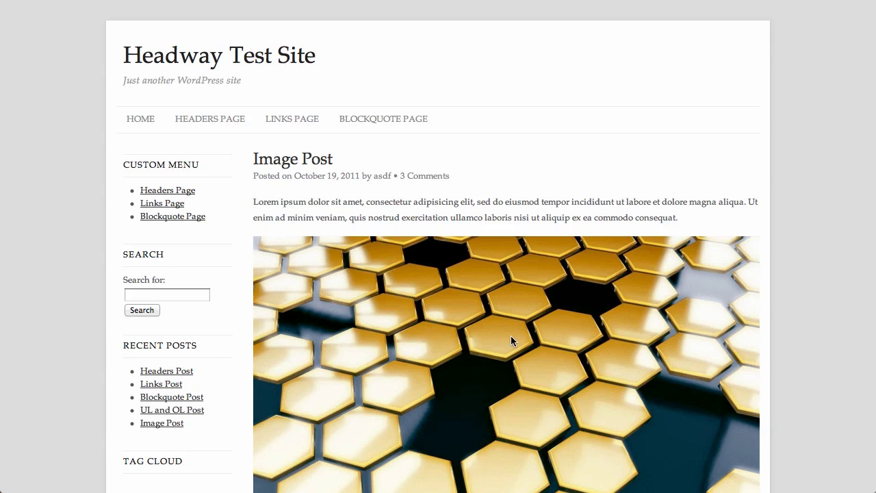
pyautogui.scroll(-10, 69, 259)
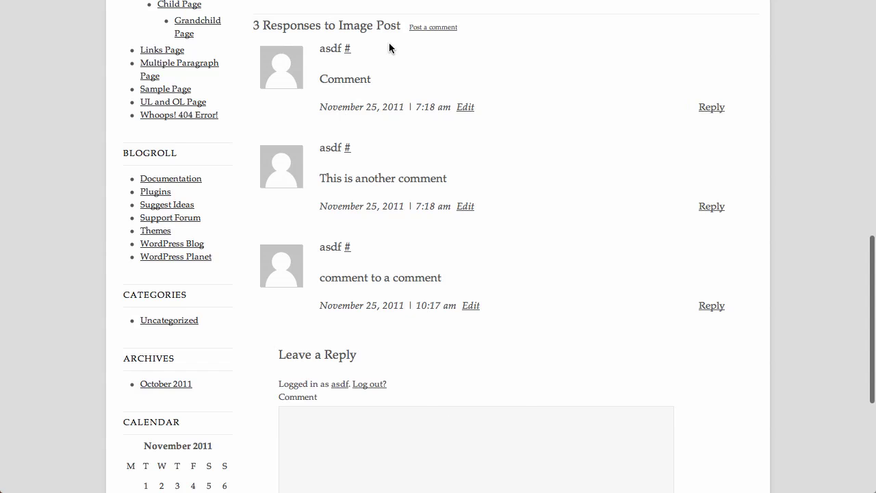
# Post the comment 'adding a comment.' on the Image Post
pyautogui.scroll(-5, 448, 236)
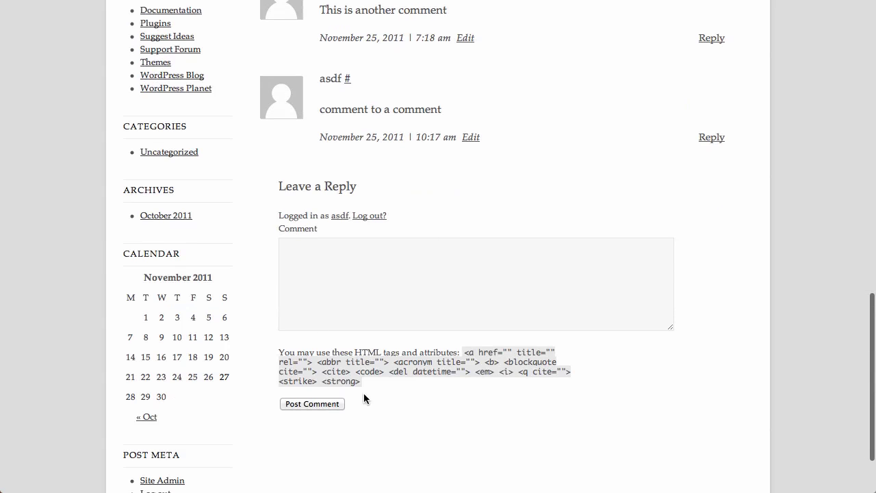
pyautogui.click(384, 251)
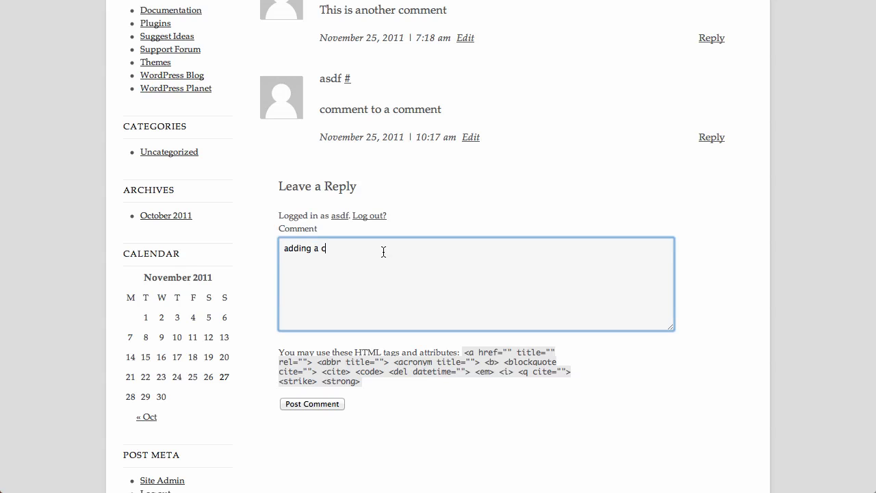
pyautogui.click(324, 403)
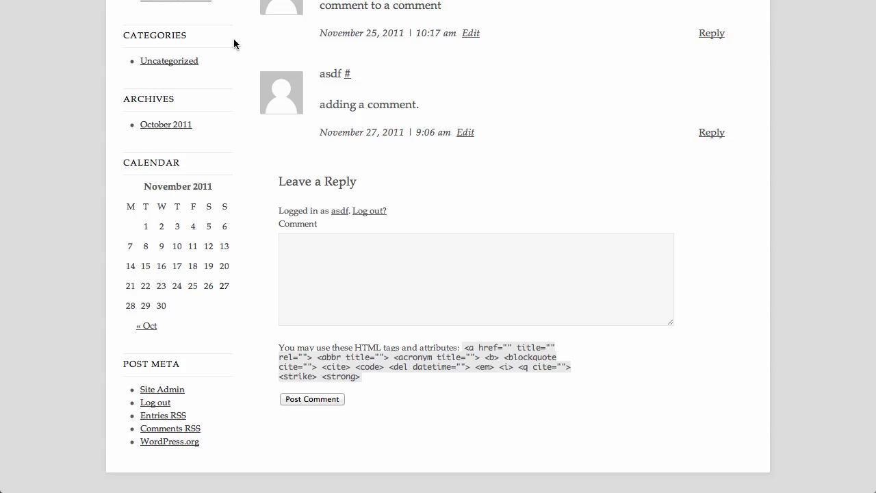
pyautogui.scroll(20, 234, 44)
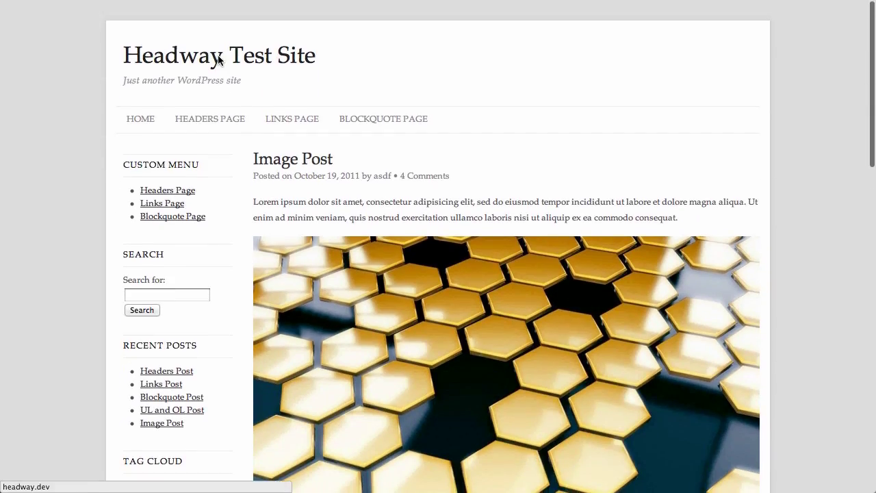
# Return to the home page and open the UL and OL Post to view its left sidebar
pyautogui.click(218, 55)
pyautogui.scroll(-6, 526, 213)
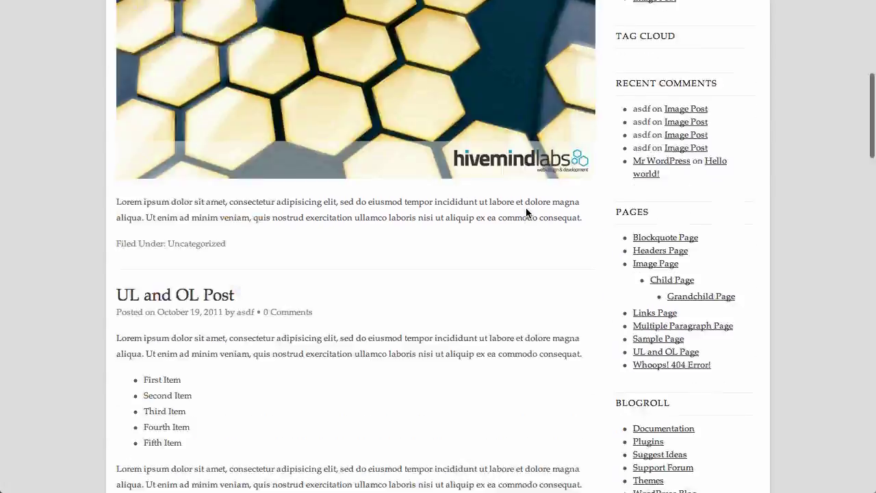
pyautogui.scroll(-10, 526, 214)
pyautogui.scroll(20, 525, 214)
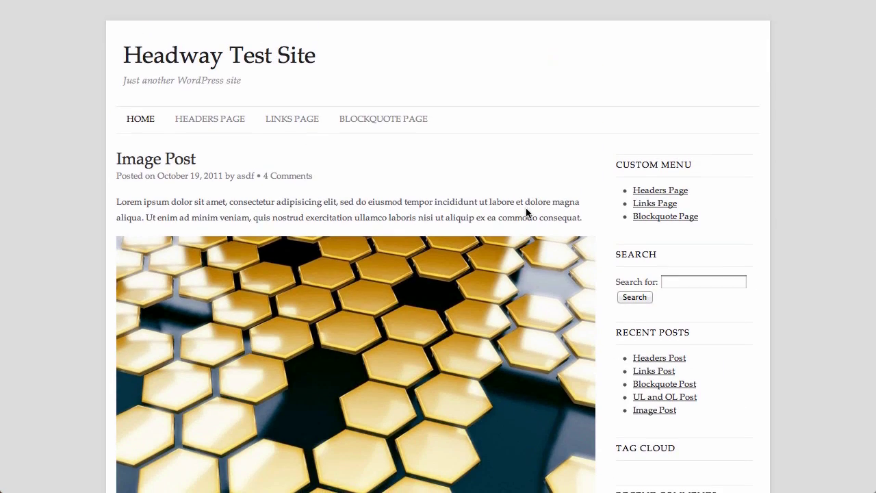
pyautogui.scroll(-10, 526, 213)
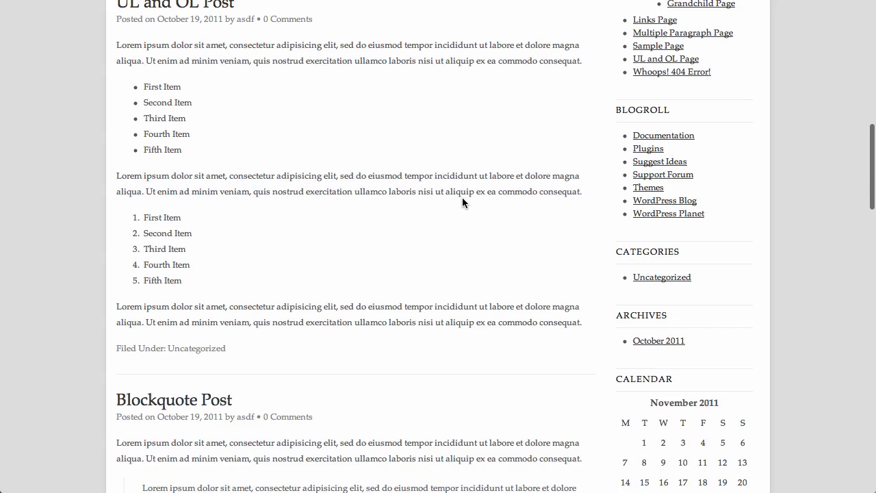
pyautogui.scroll(1, 462, 198)
pyautogui.click(227, 22)
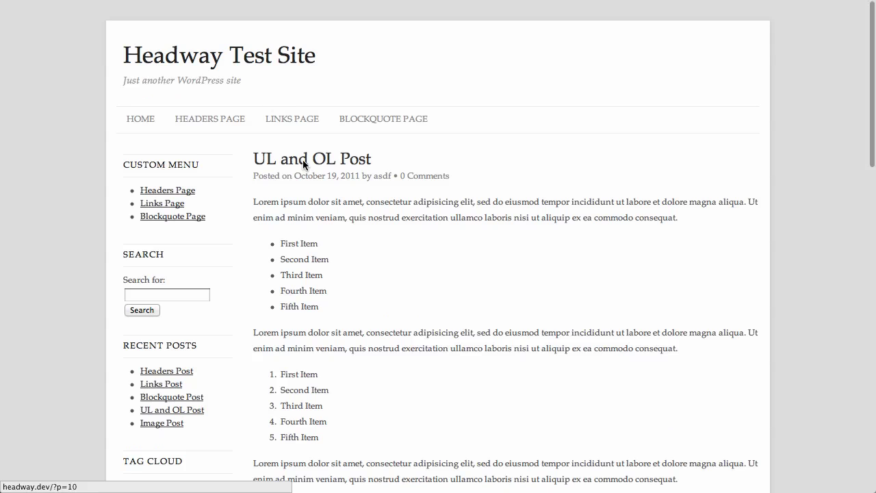
pyautogui.scroll(-15, 269, 288)
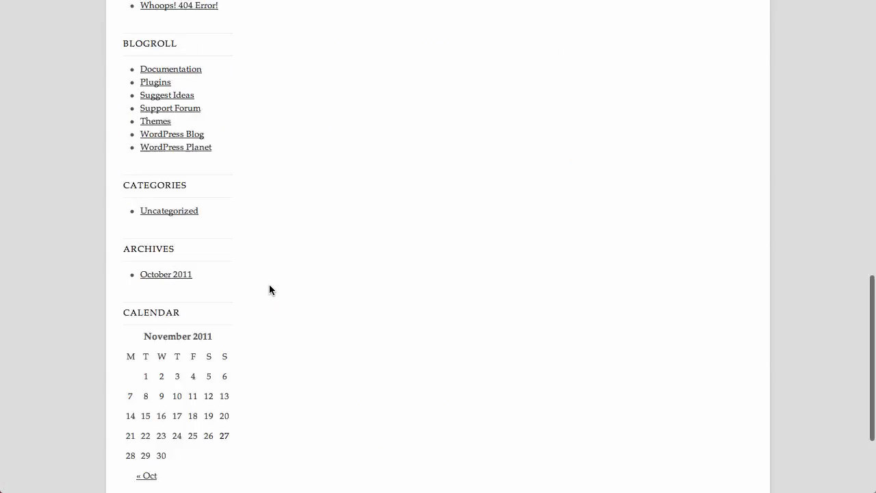
pyautogui.scroll(15, 269, 288)
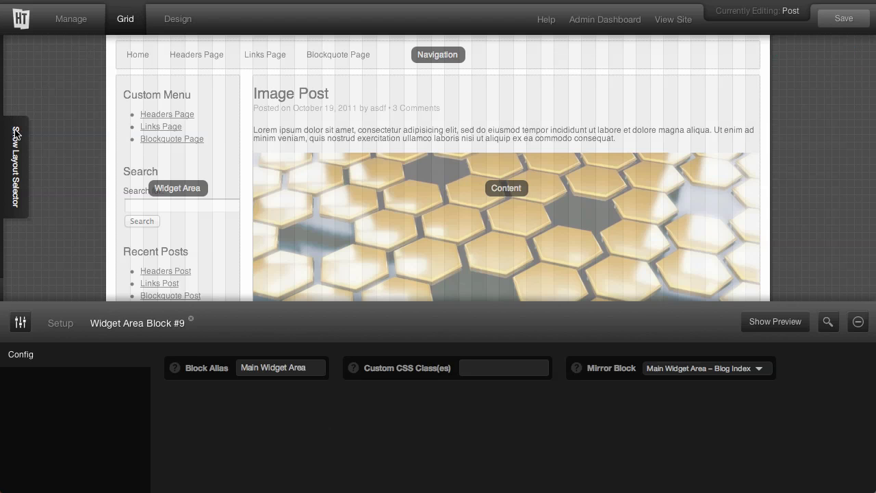
pyautogui.click(17, 135)
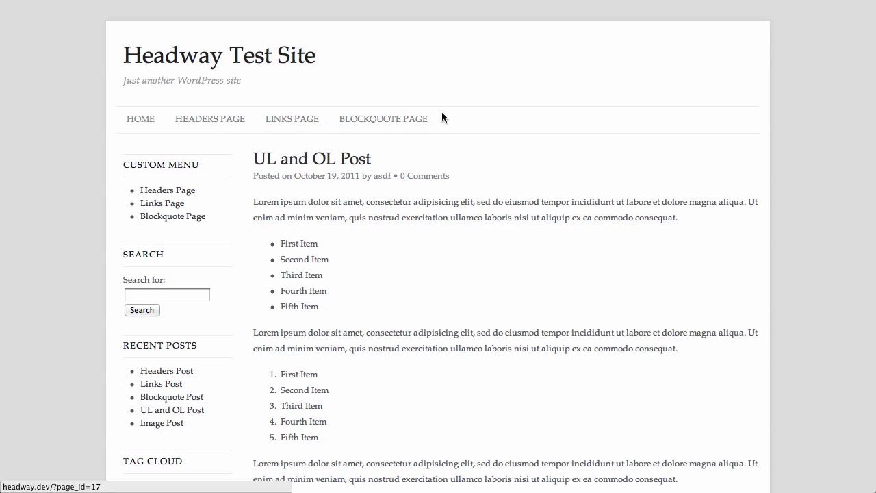
# Open the Links Page and scroll to see its right sidebar and footer widgets
pyautogui.click(292, 120)
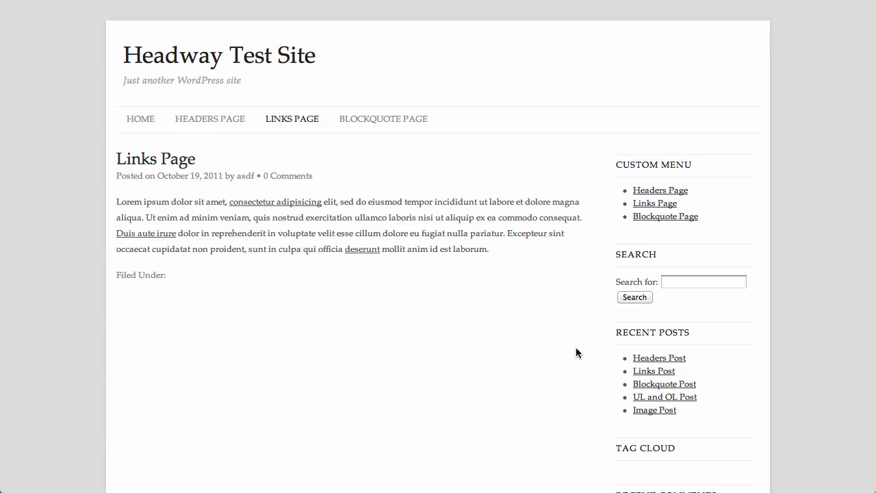
pyautogui.scroll(-10, 576, 352)
pyautogui.scroll(-10, 575, 352)
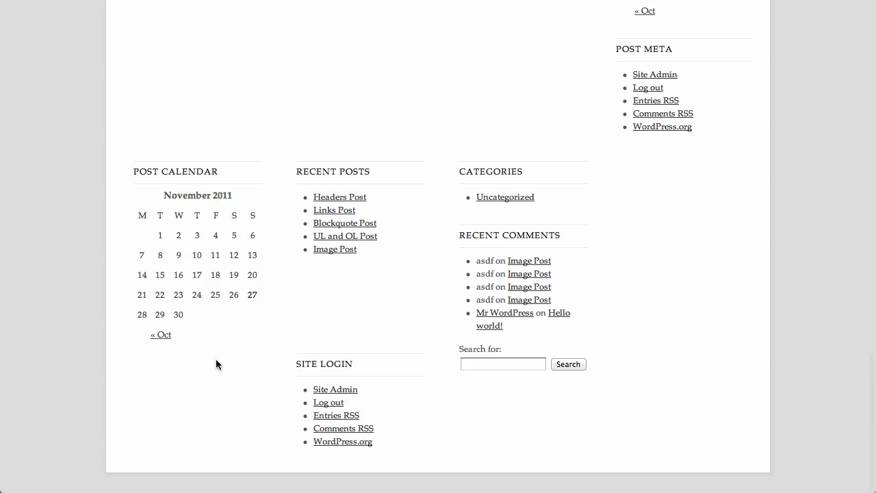
pyautogui.scroll(20, 322, 185)
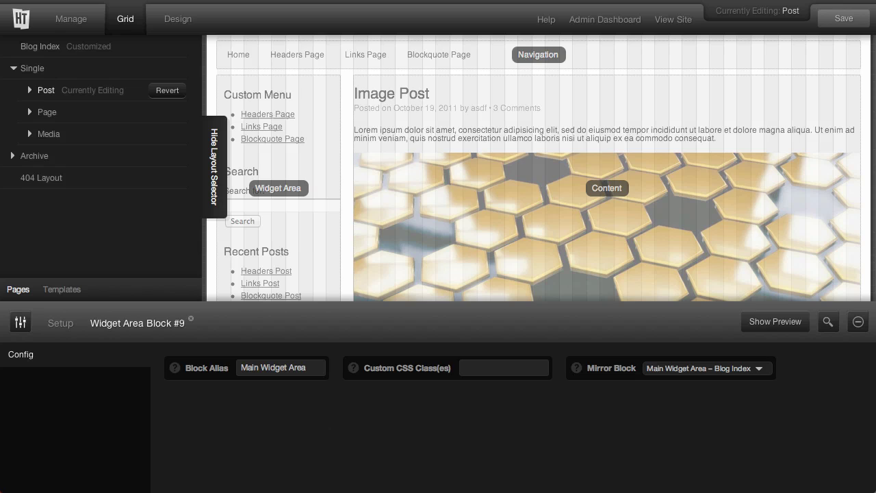
# Open the Single > Page layout for editing and collapse the panels to widen the preview
pyautogui.moveTo(53, 121)
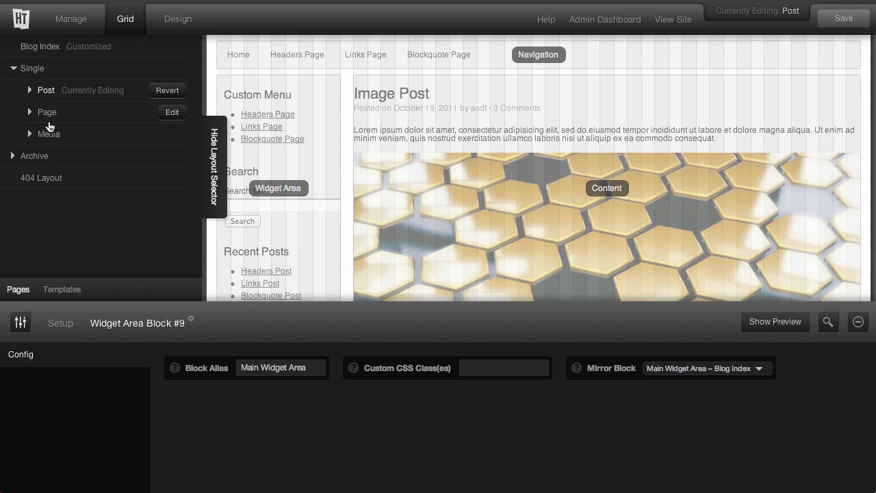
pyautogui.click(171, 112)
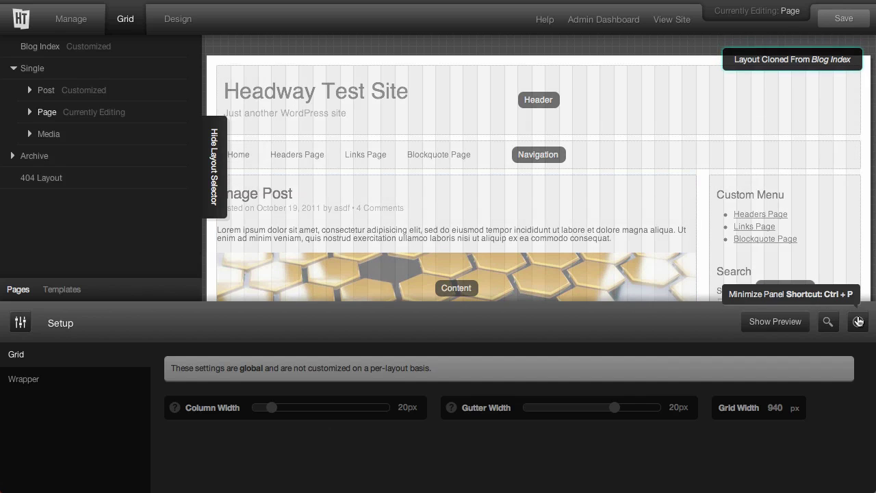
pyautogui.click(858, 321)
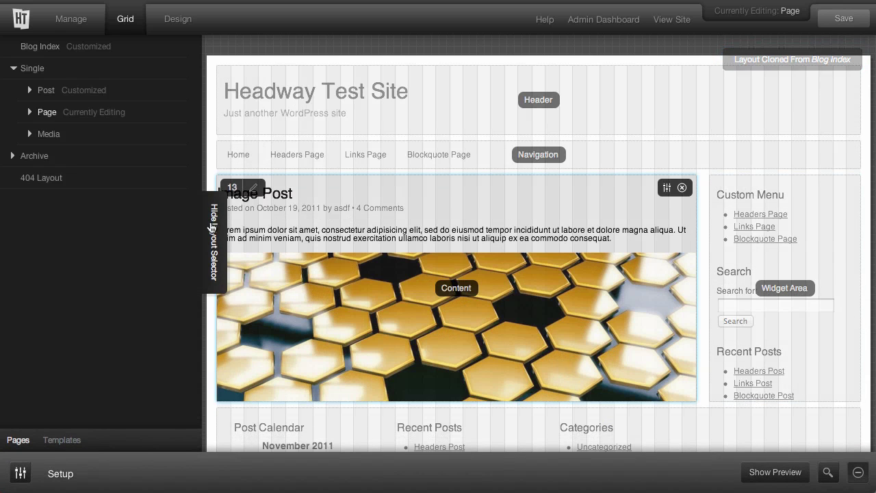
pyautogui.click(212, 232)
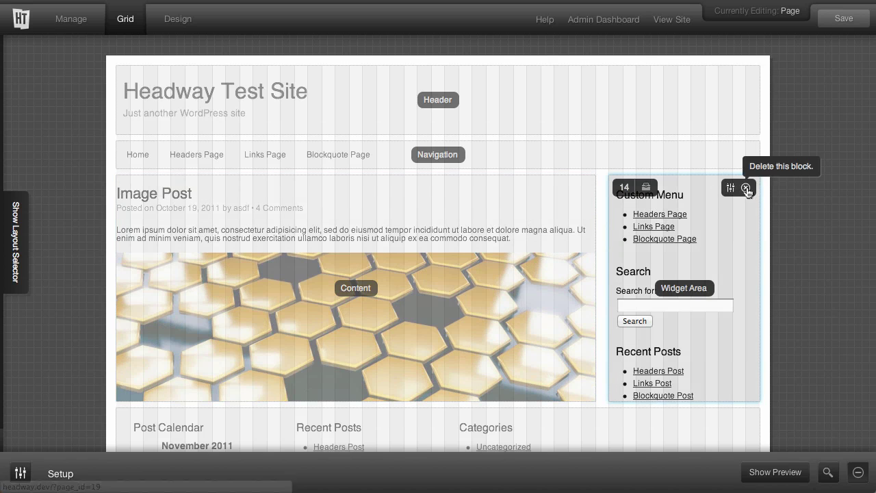
# Delete the right-hand widget area, center the Content block, and save the Page layout
pyautogui.click(746, 188)
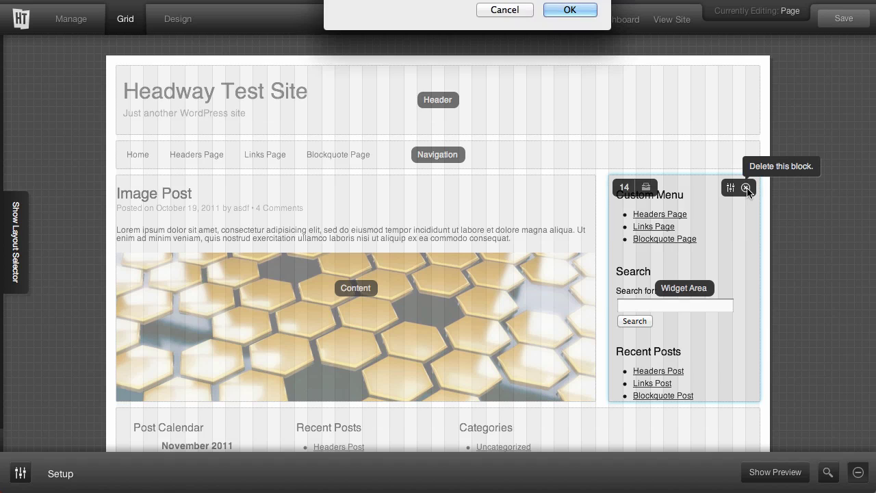
pyautogui.click(570, 9)
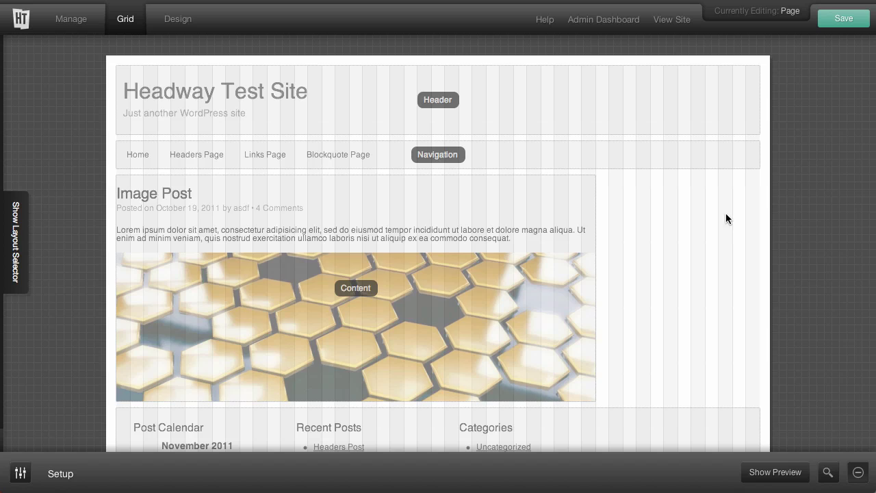
pyautogui.moveTo(385, 211); pyautogui.dragTo(465, 213)
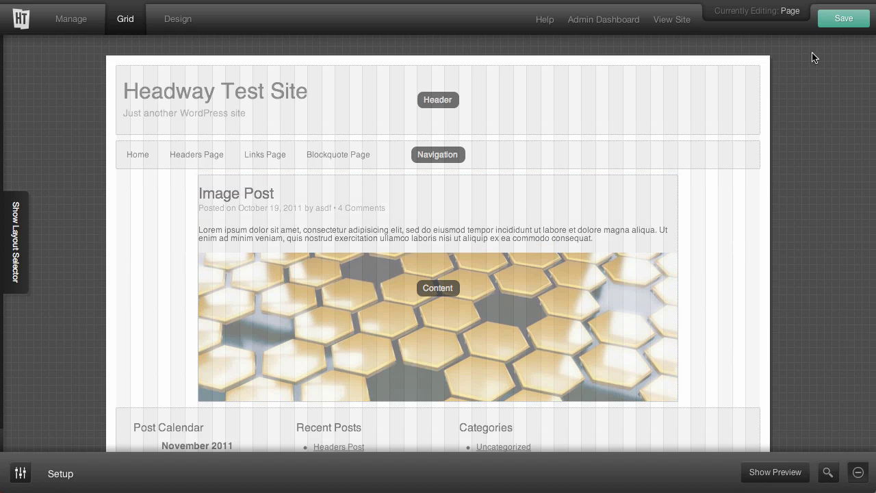
pyautogui.click(844, 19)
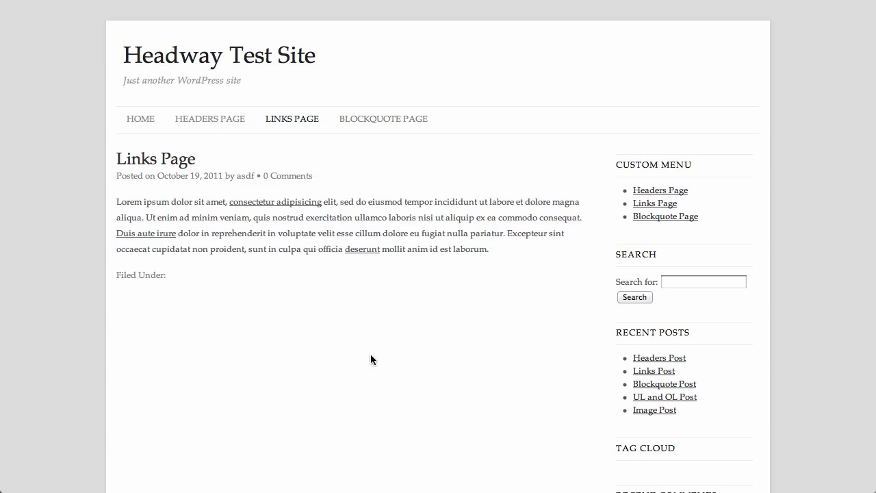
# Reload the Links Page and check the Headers and Blockquote Pages for centered content and footer widgets
pyautogui.press('super+r')
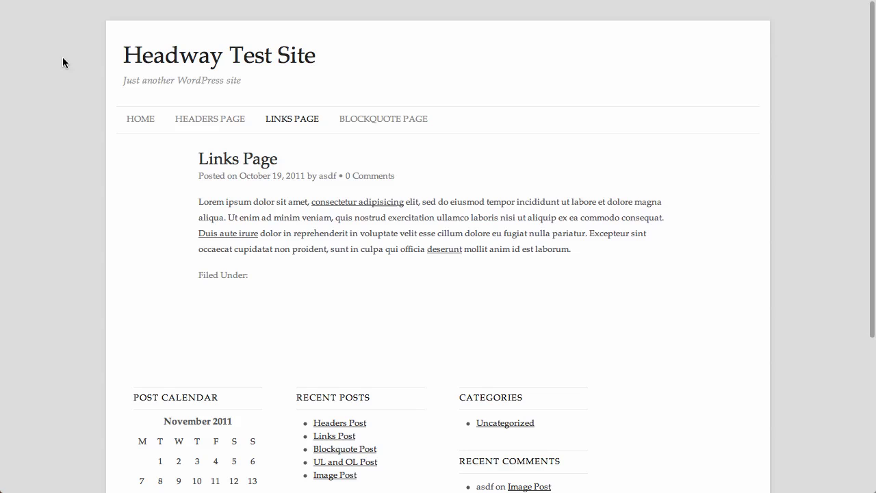
pyautogui.scroll(-5, 74, 155)
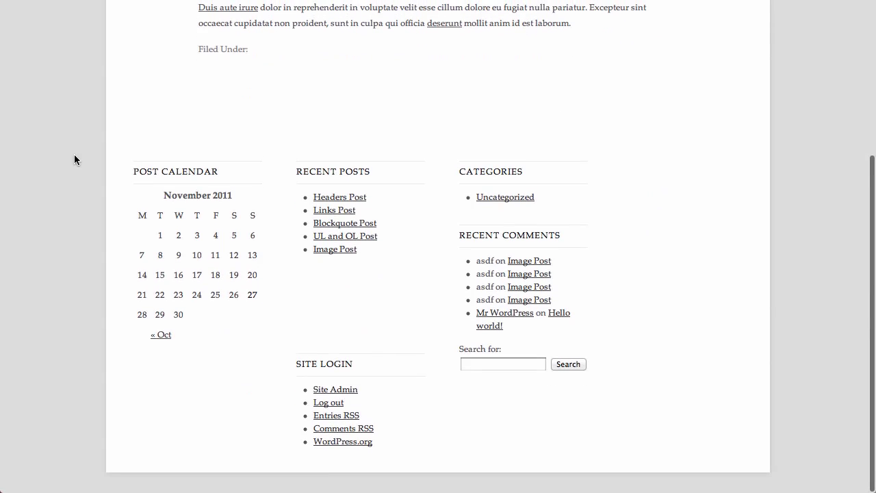
pyautogui.scroll(5, 74, 160)
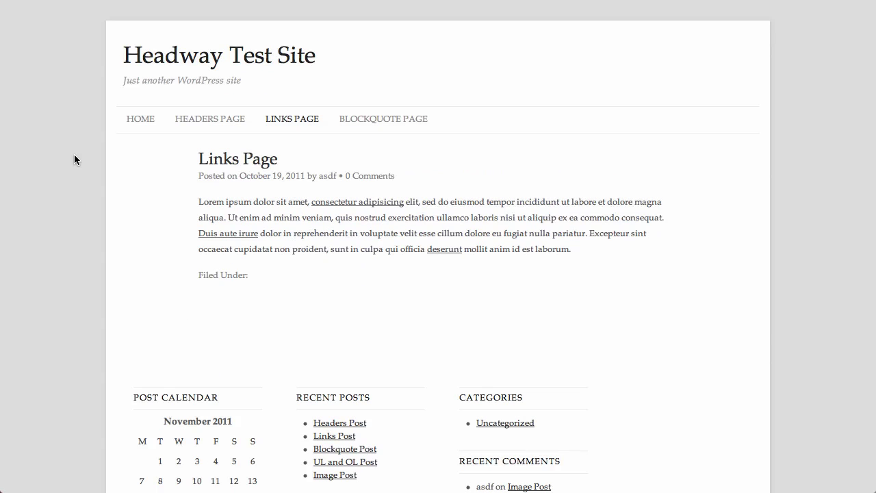
pyautogui.click(218, 117)
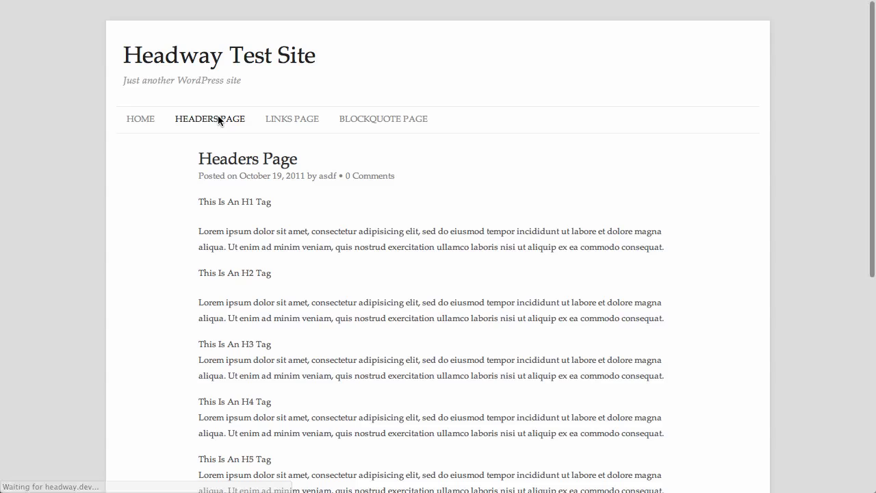
pyautogui.scroll(-5, 160, 208)
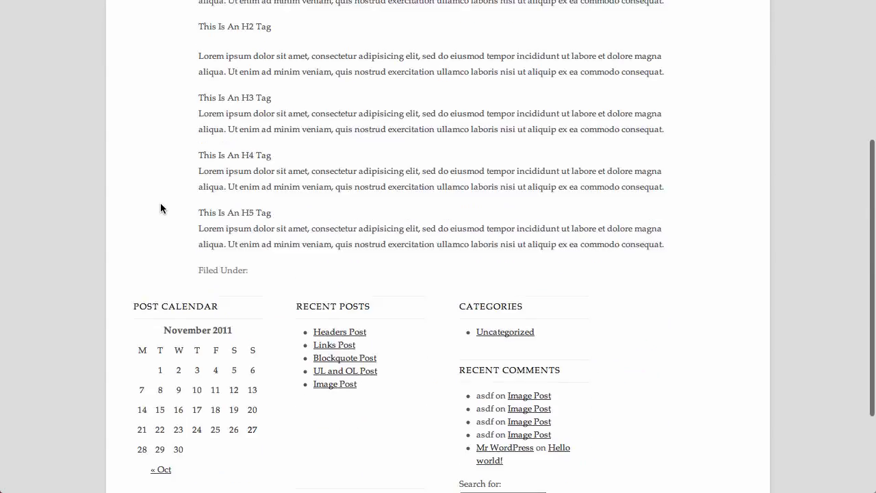
pyautogui.scroll(-3, 161, 205)
pyautogui.scroll(8, 161, 205)
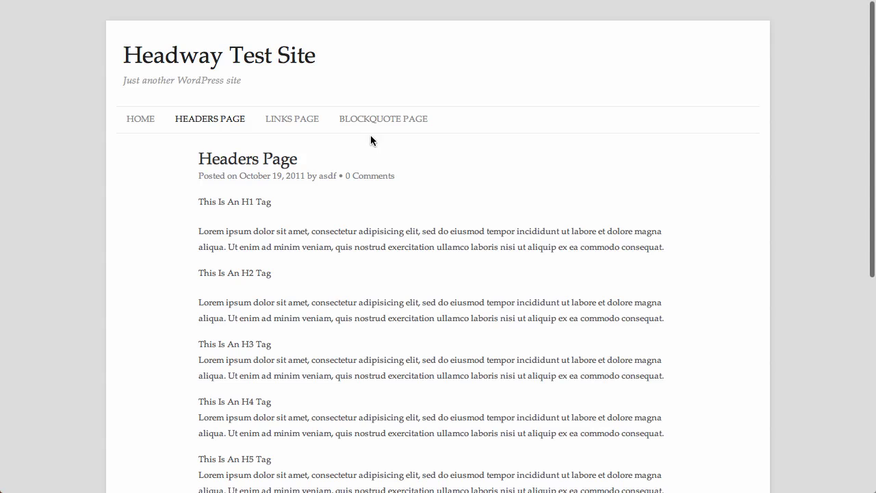
pyautogui.click(365, 119)
pyautogui.scroll(-4, 366, 121)
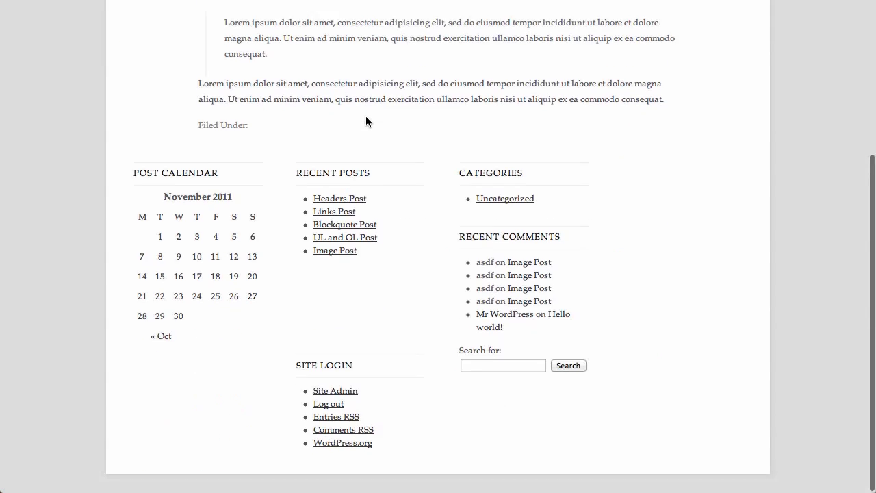
pyautogui.scroll(4, 365, 121)
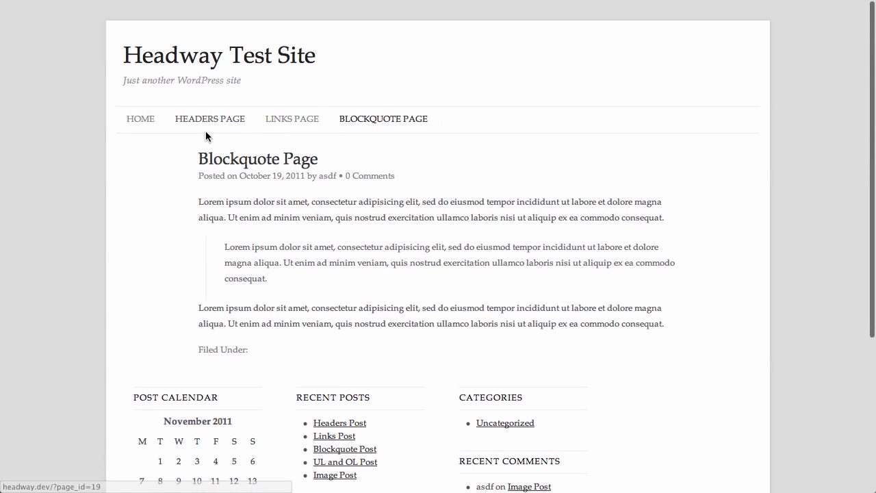
# From the home page, open the Headers Post to confirm it keeps its left sidebar
pyautogui.click(143, 119)
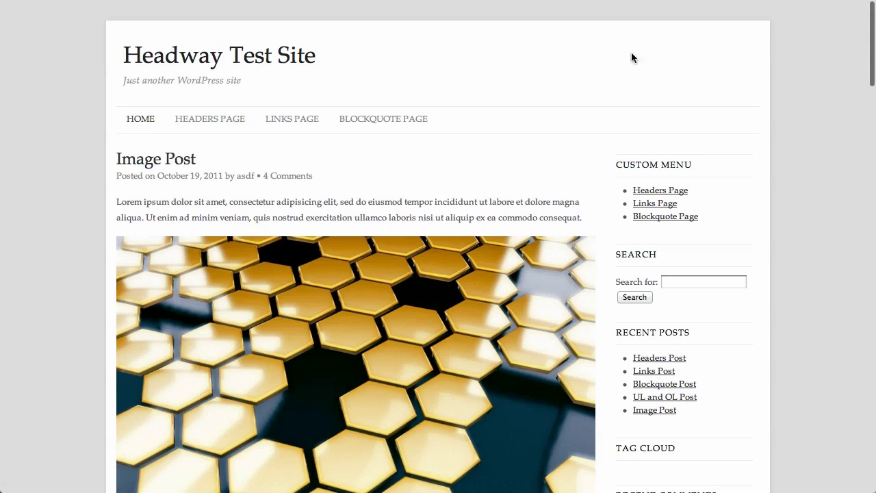
pyautogui.scroll(-15, 61, 206)
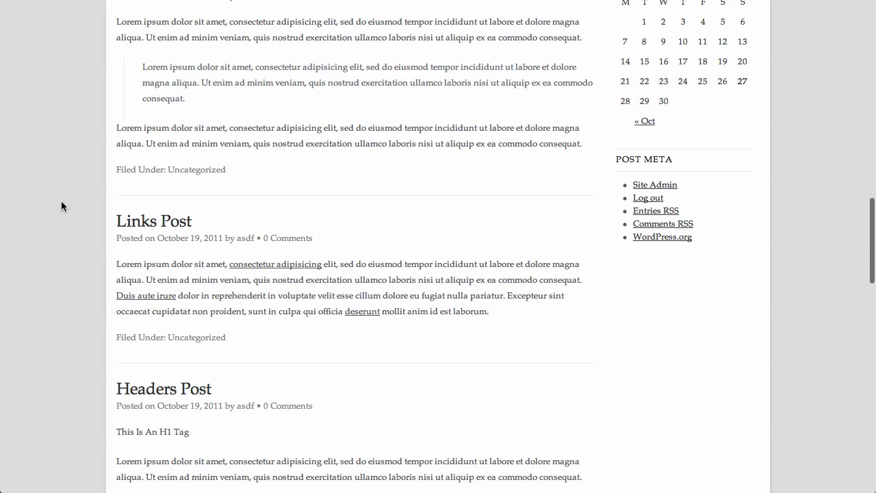
pyautogui.click(133, 391)
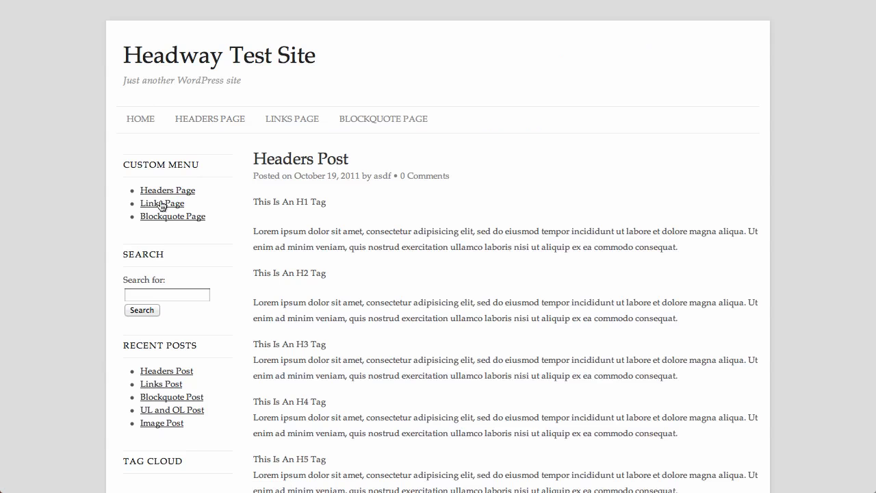
pyautogui.scroll(-1, 85, 233)
pyautogui.scroll(-15, 86, 233)
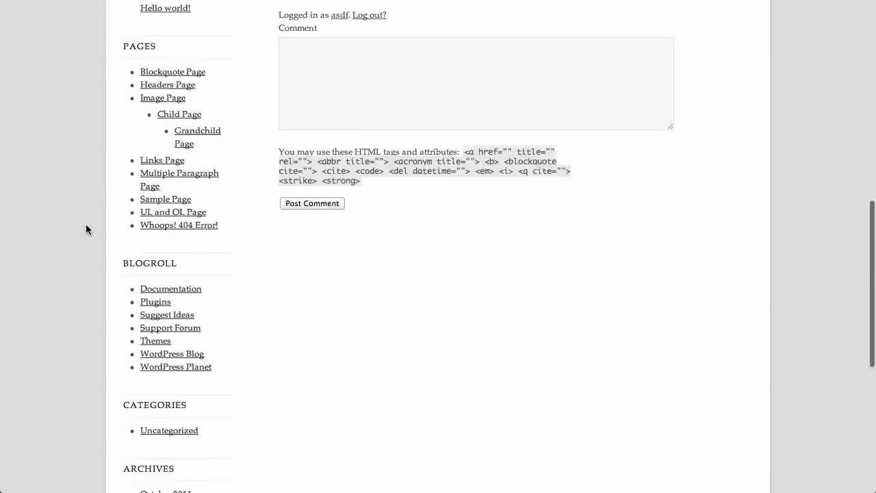
pyautogui.scroll(15, 86, 225)
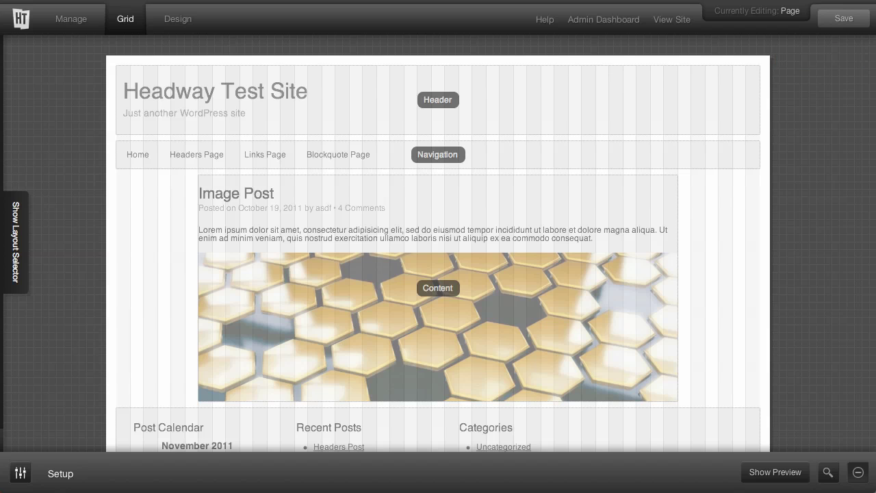
# Show the layout list and expand Archive into Category, Search, Date, Author and Post Tag layouts
pyautogui.click(24, 226)
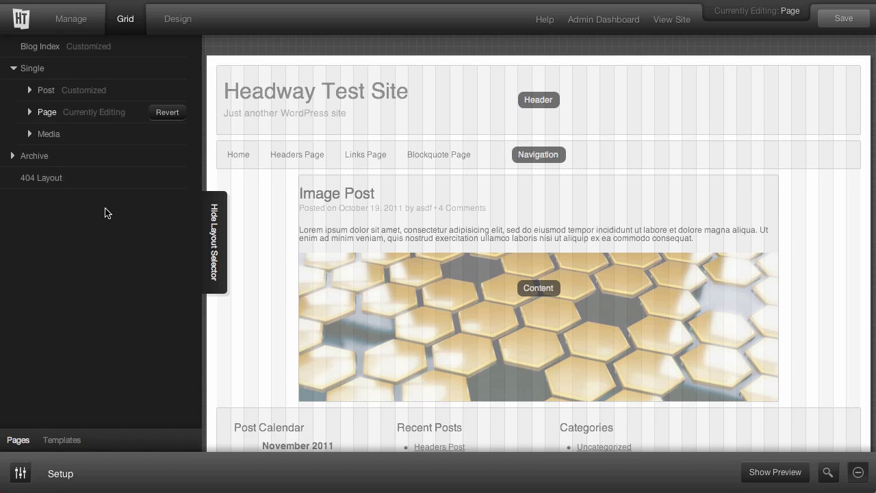
pyautogui.click(13, 158)
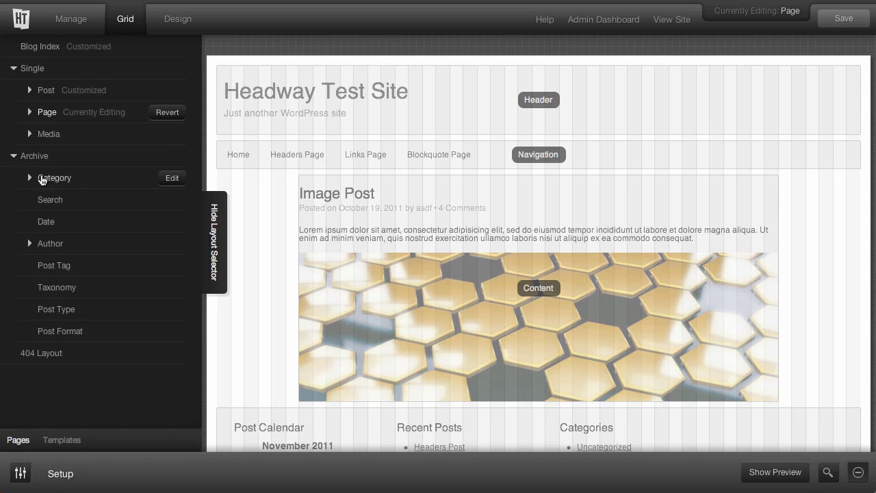